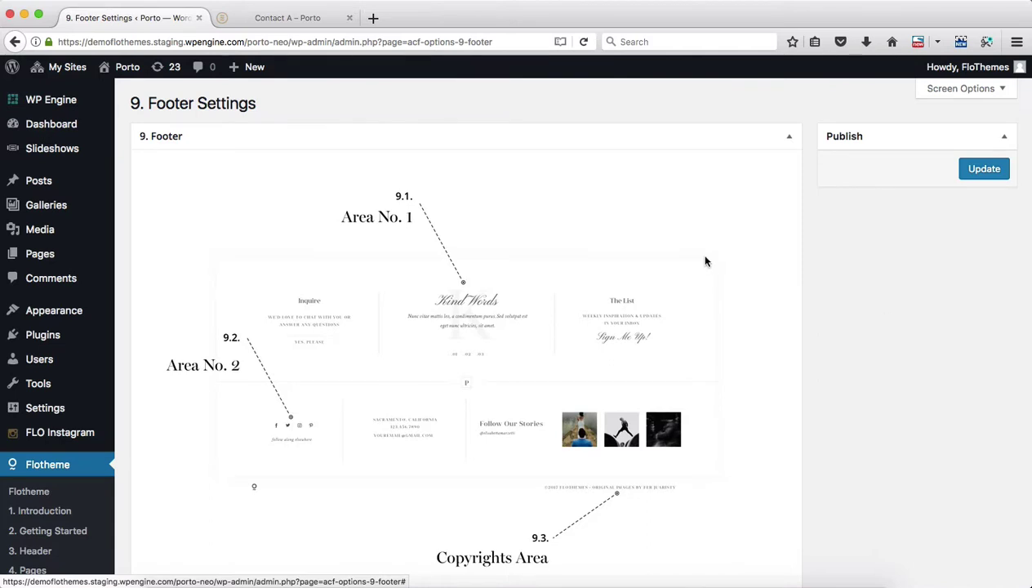
Look over the footer diagram's Area No. 1, Area No. 2 and Copyrights Area, and the general footer options below it.
scroll(706, 261, down, 3)
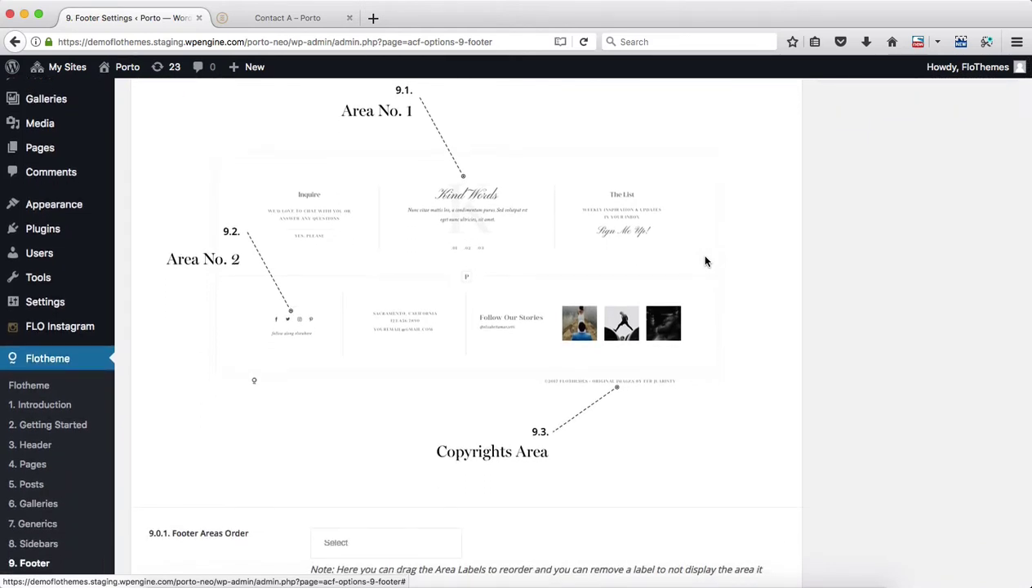
scroll(707, 261, down, 6)
scroll(707, 262, up, 10)
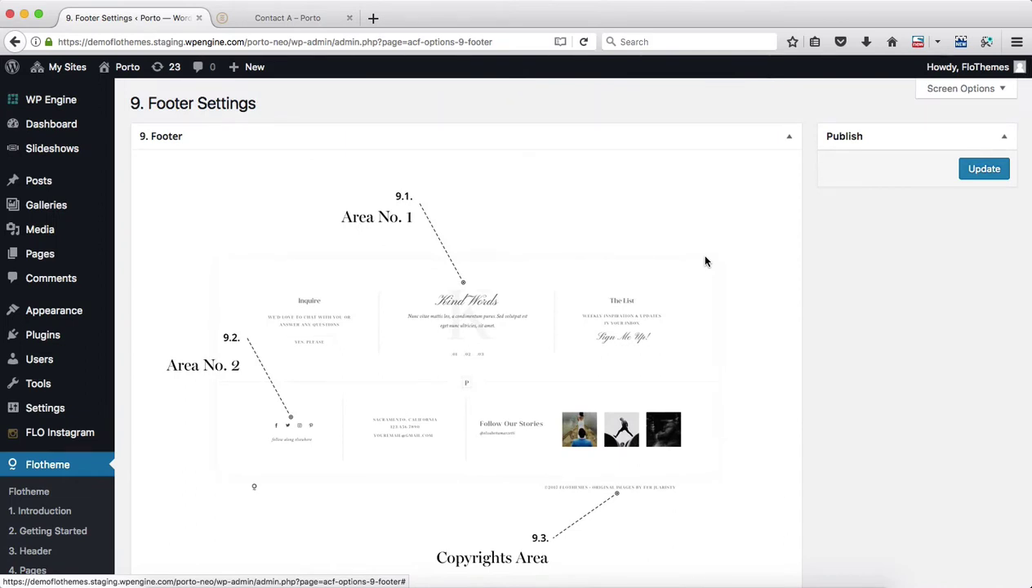
scroll(706, 262, down, 1)
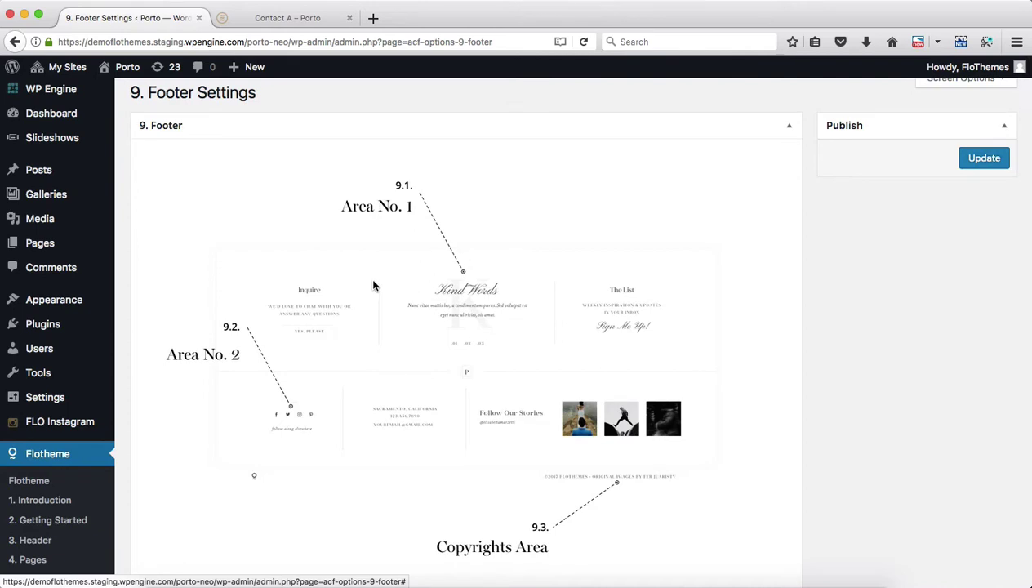
scroll(372, 282, down, 2)
scroll(516, 376, down, 3)
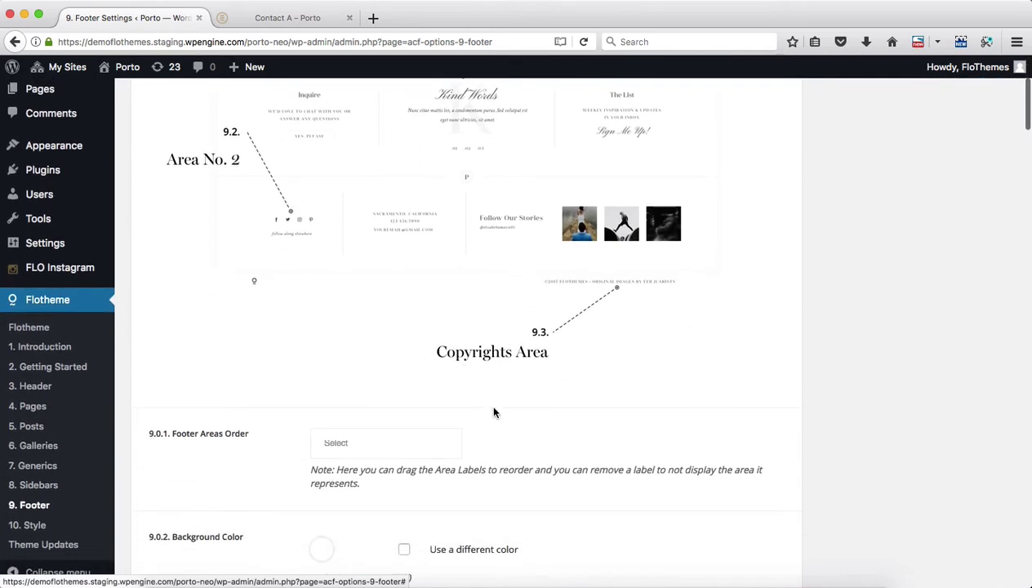
scroll(341, 477, down, 5)
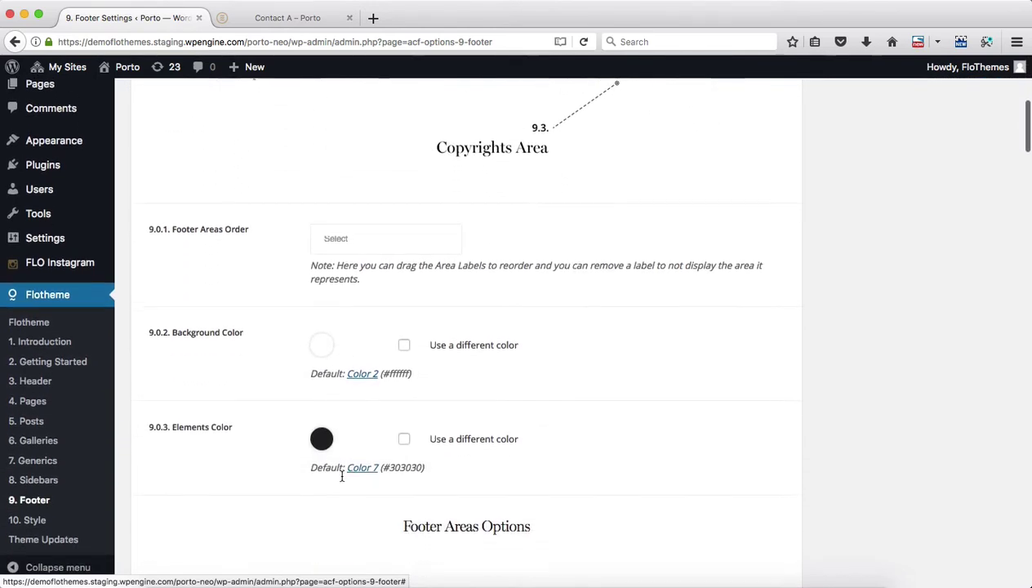
Set the Footer Areas Order to Area No. 2, Copyrights Area, Area No. 1.
click(368, 231)
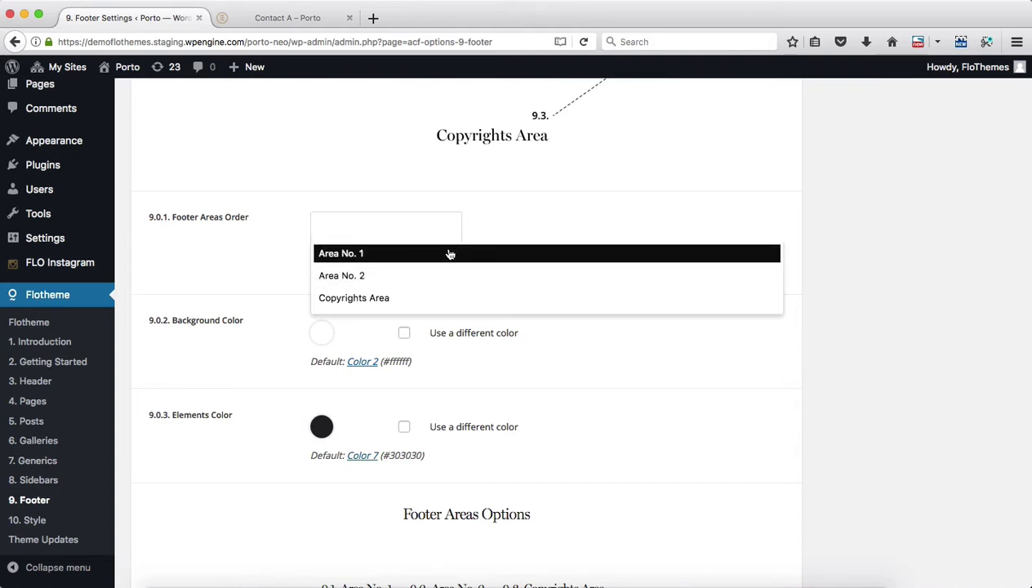
click(362, 276)
click(381, 249)
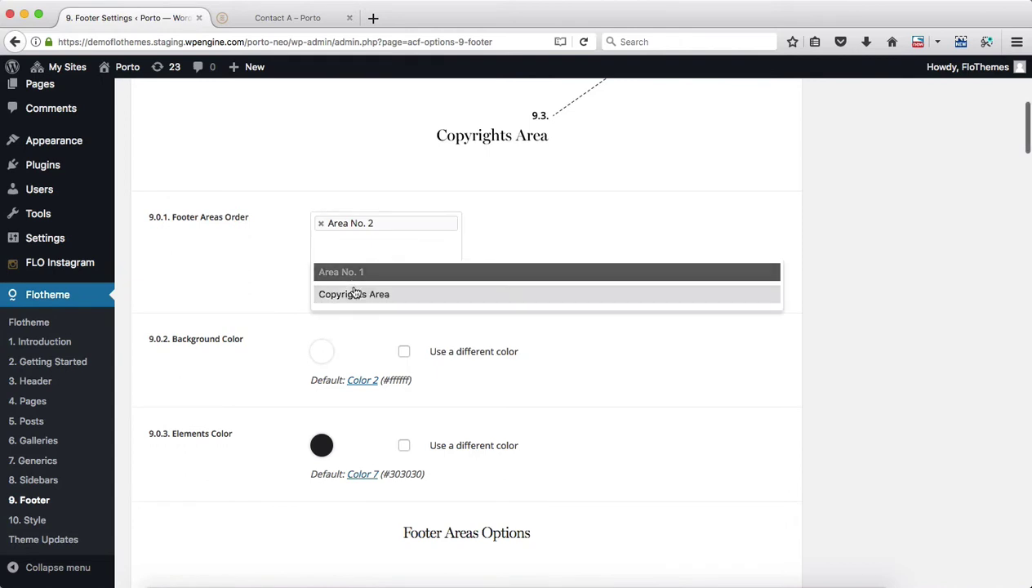
click(360, 269)
click(358, 266)
click(359, 295)
mouse_move(383, 261)
mouse_down()
mouse_move(378, 233)
mouse_move(379, 242)
mouse_up()
Compare the chosen areas order with the footer diagram and review the Background Color and Elements Color options.
scroll(509, 243, up, 3)
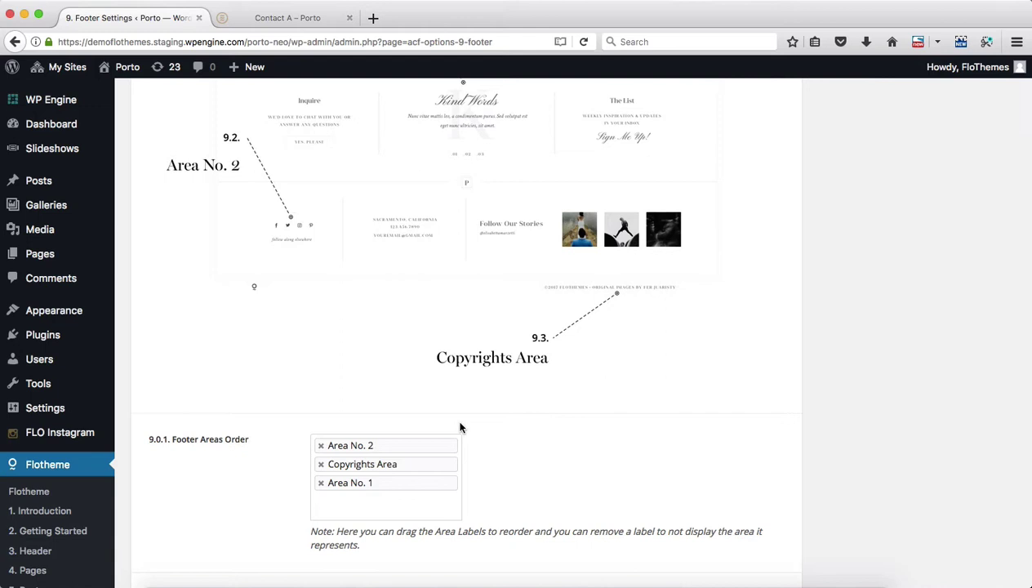
scroll(460, 427, up, 2)
scroll(460, 427, down, 1)
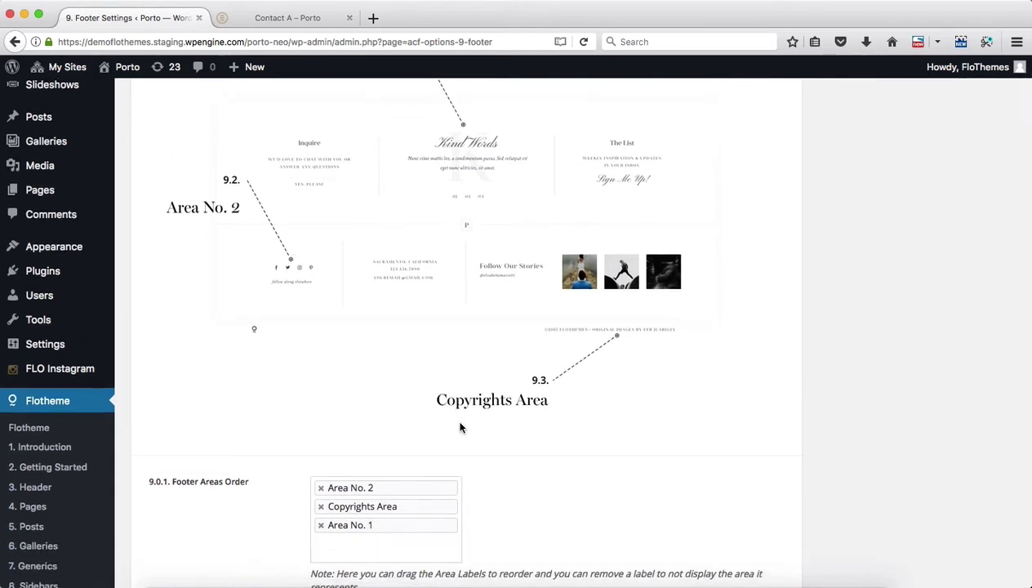
scroll(460, 427, down, 4)
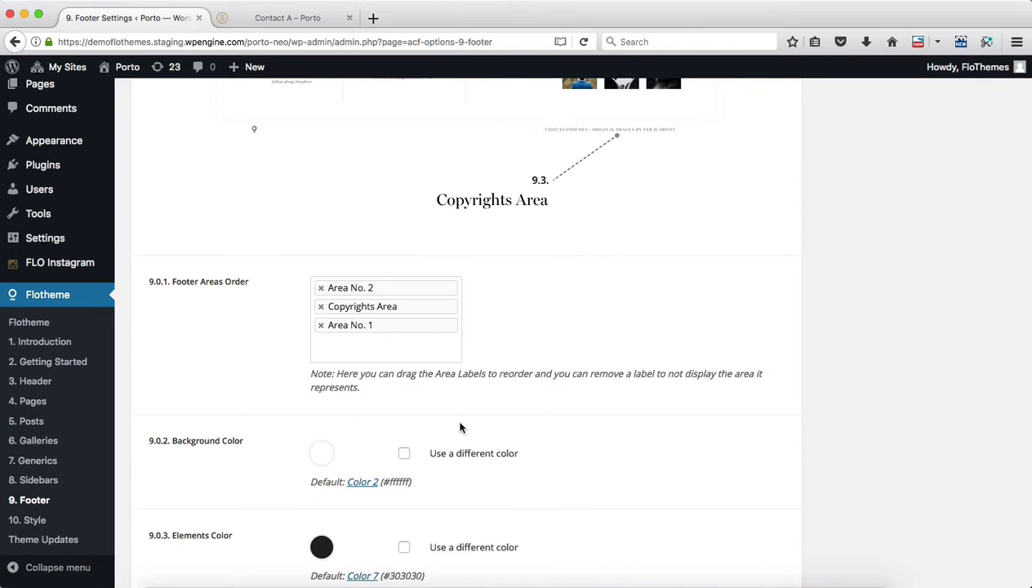
scroll(501, 415, up, 3)
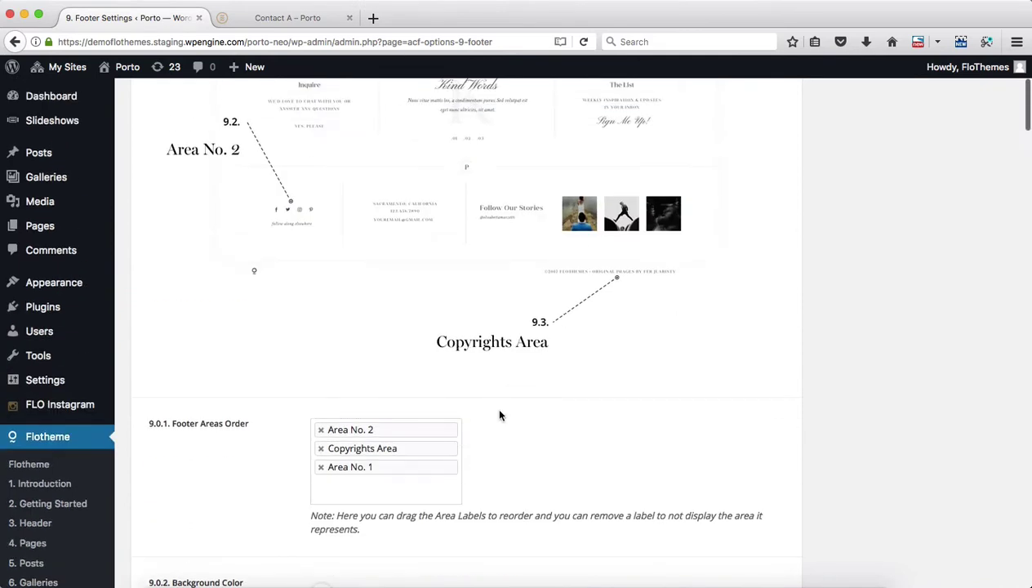
scroll(500, 416, down, 6)
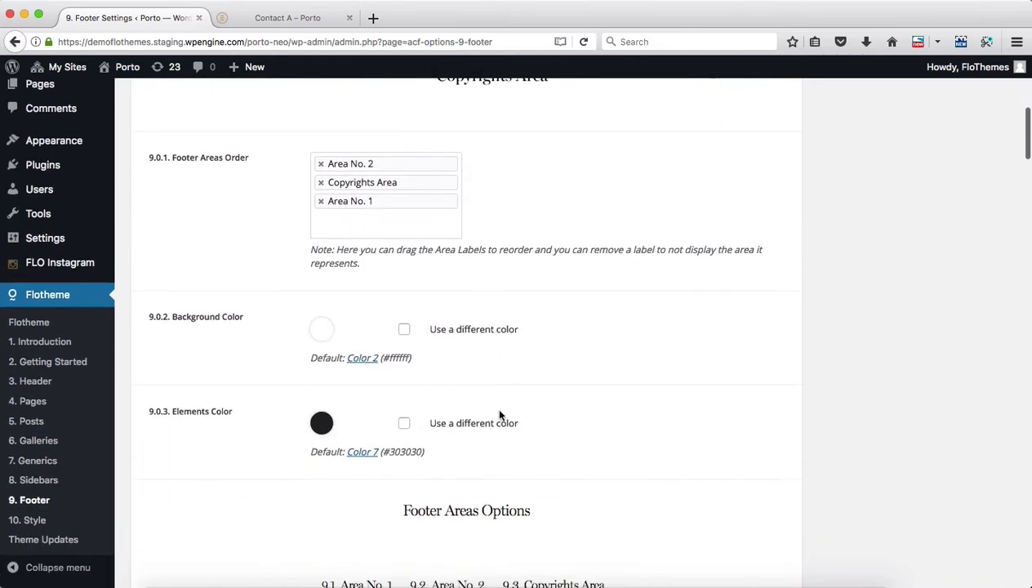
scroll(500, 416, down, 3)
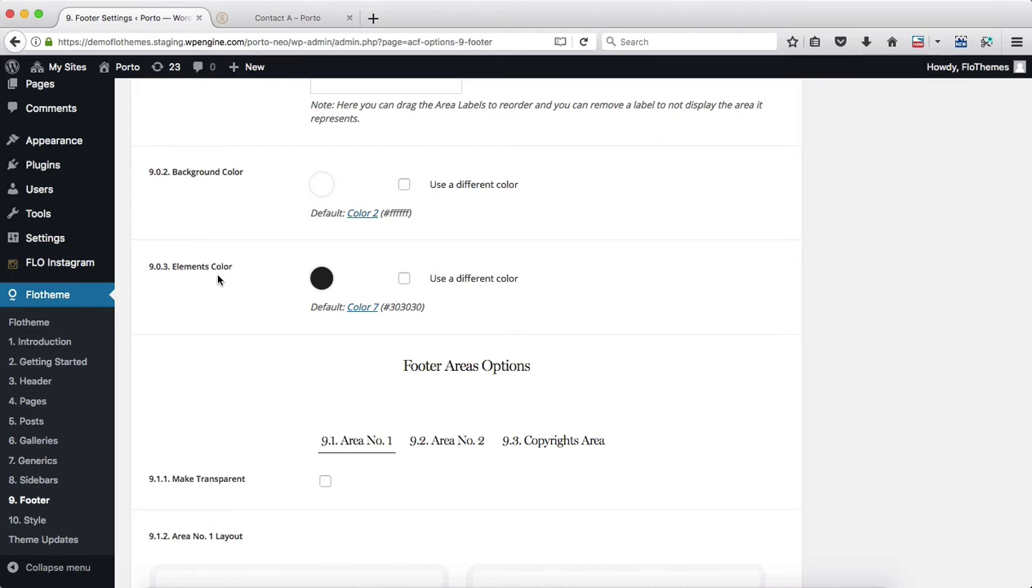
Inspect the footer's background and element colors on the Contact A page and return to the footer settings.
click(288, 16)
scroll(449, 242, down, 10)
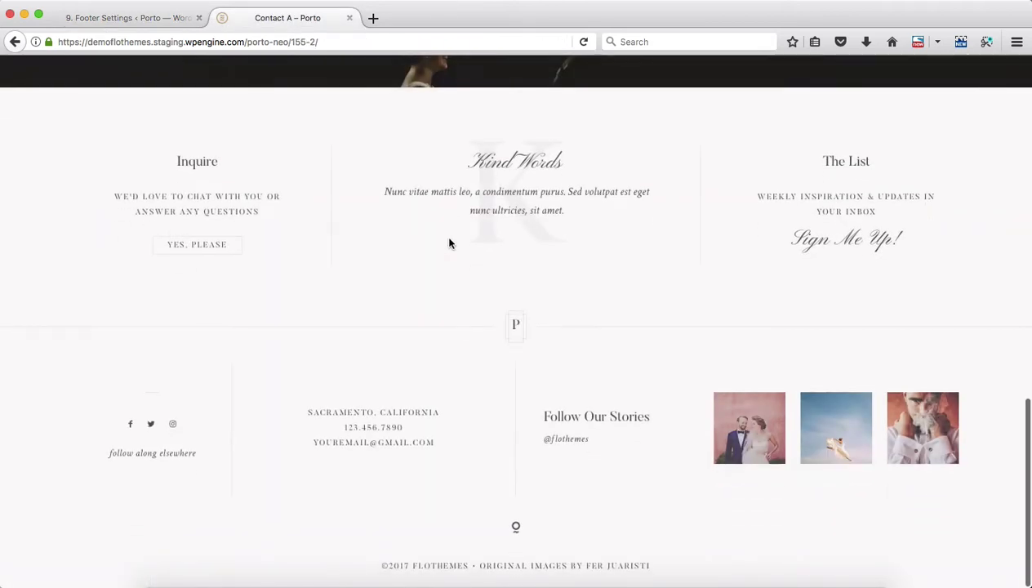
click(122, 17)
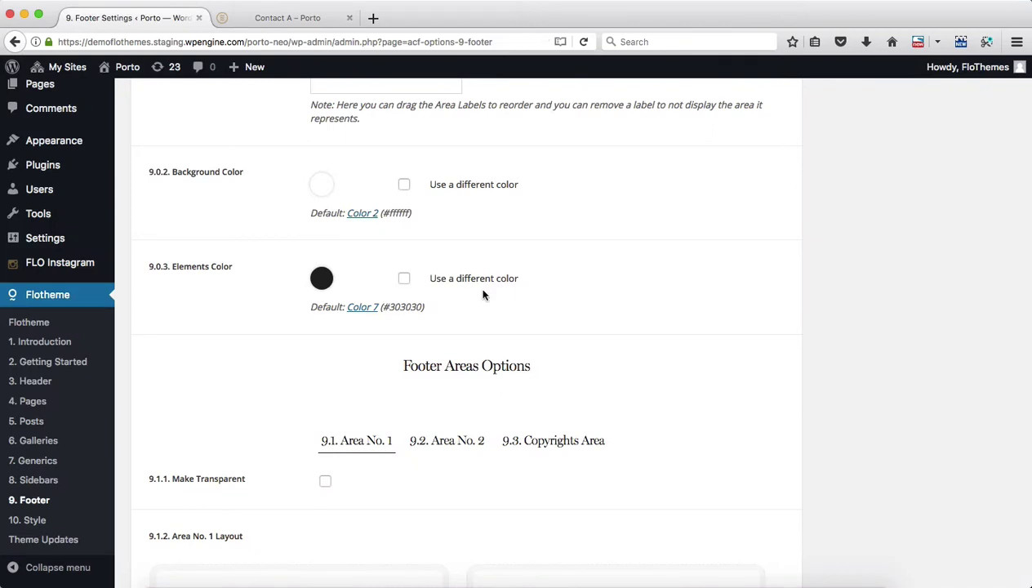
Enable Make Transparent for Area No. 1 in the Footer Areas Options.
scroll(335, 276, down, 2)
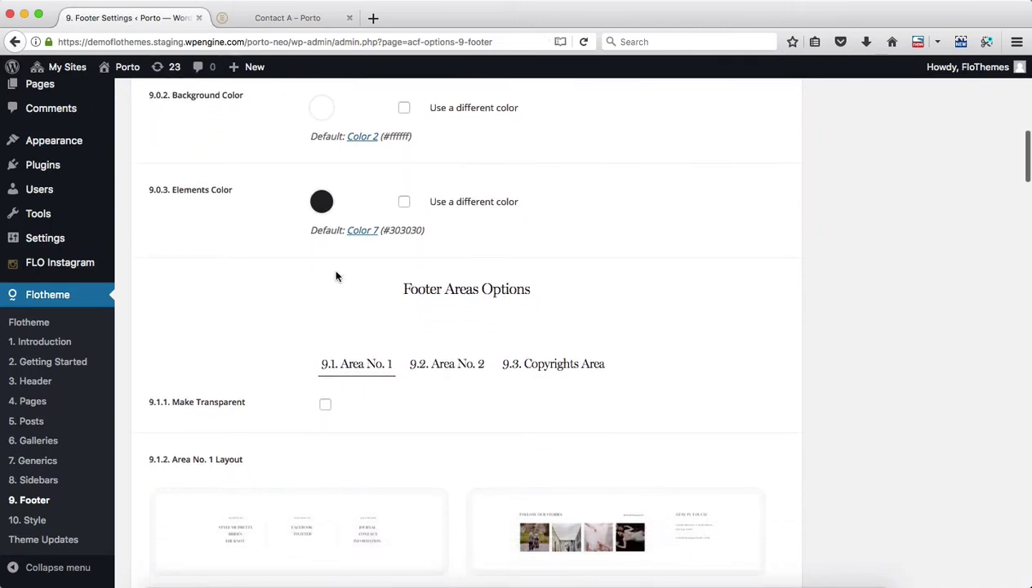
scroll(335, 276, down, 2)
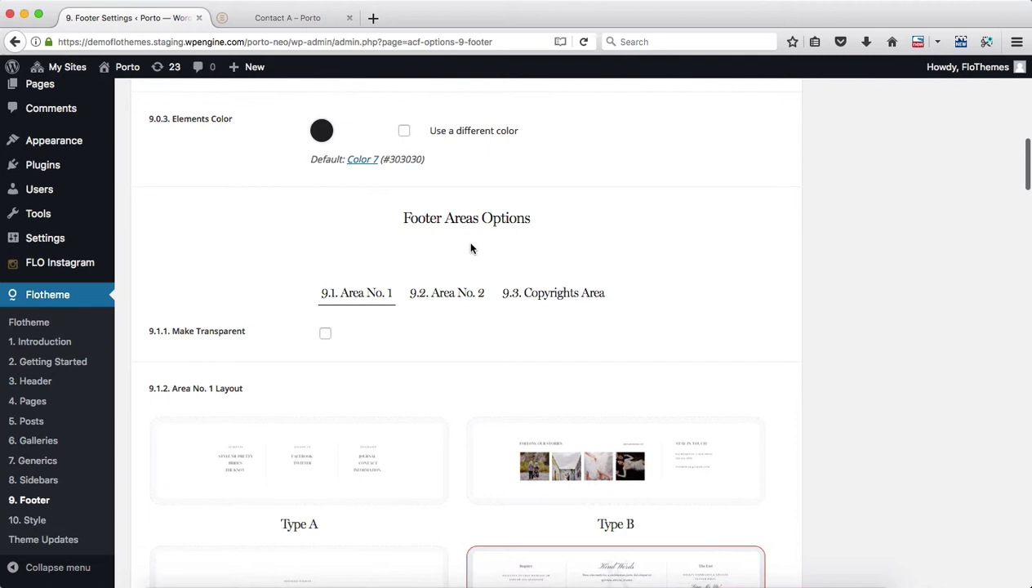
scroll(470, 244, down, 4)
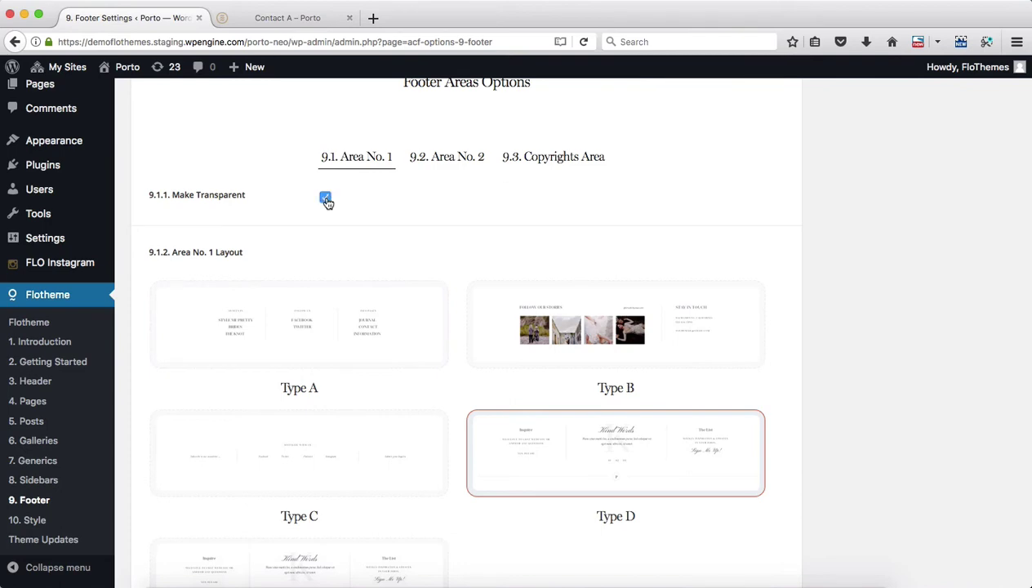
Examine how the footer areas meet the content above them on the Contact A page.
click(258, 18)
scroll(286, 289, up, 1)
scroll(286, 288, down, 1)
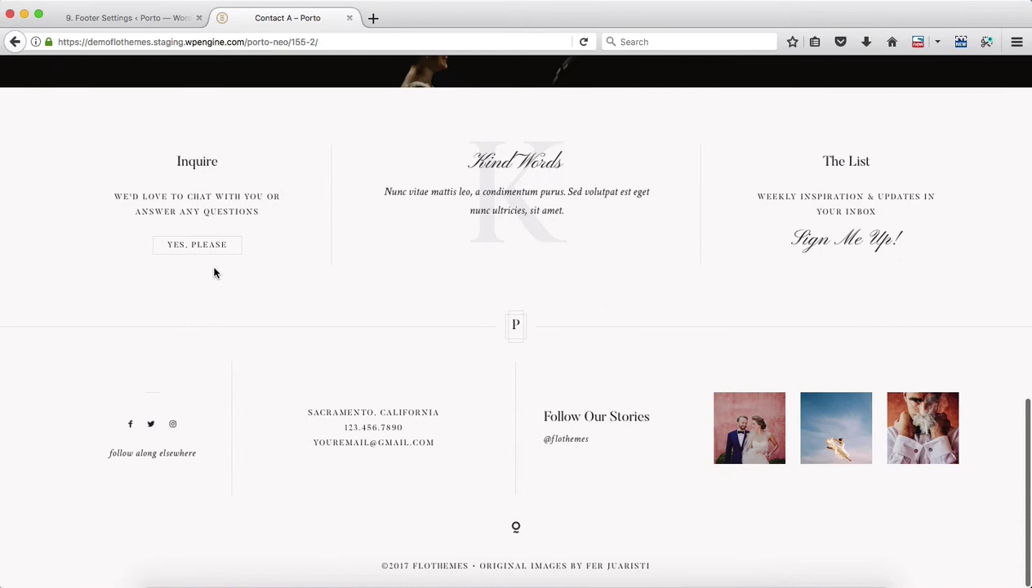
scroll(182, 272, up, 1)
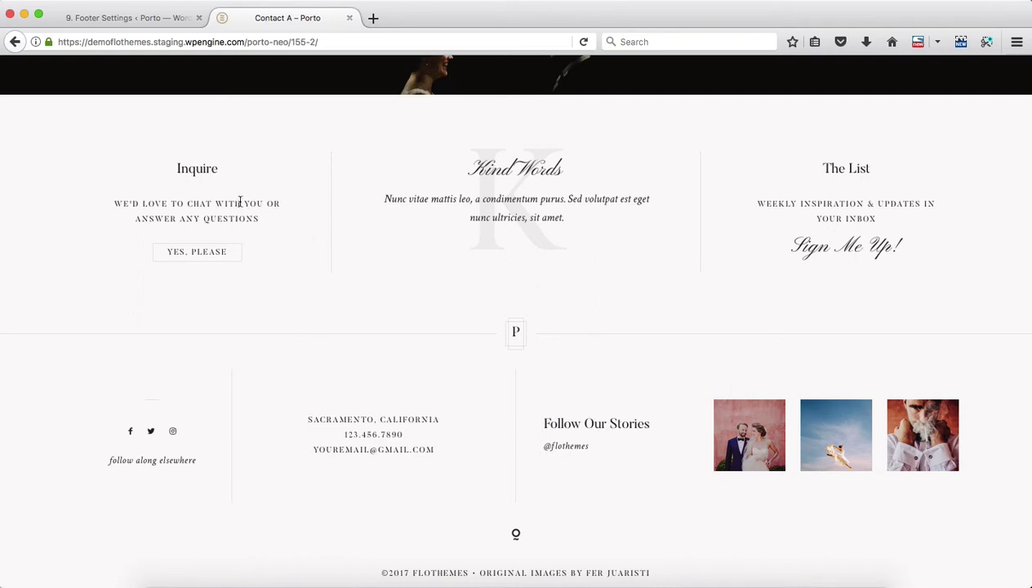
Return to the footer settings and disable Make Transparent for Area No. 1.
click(114, 18)
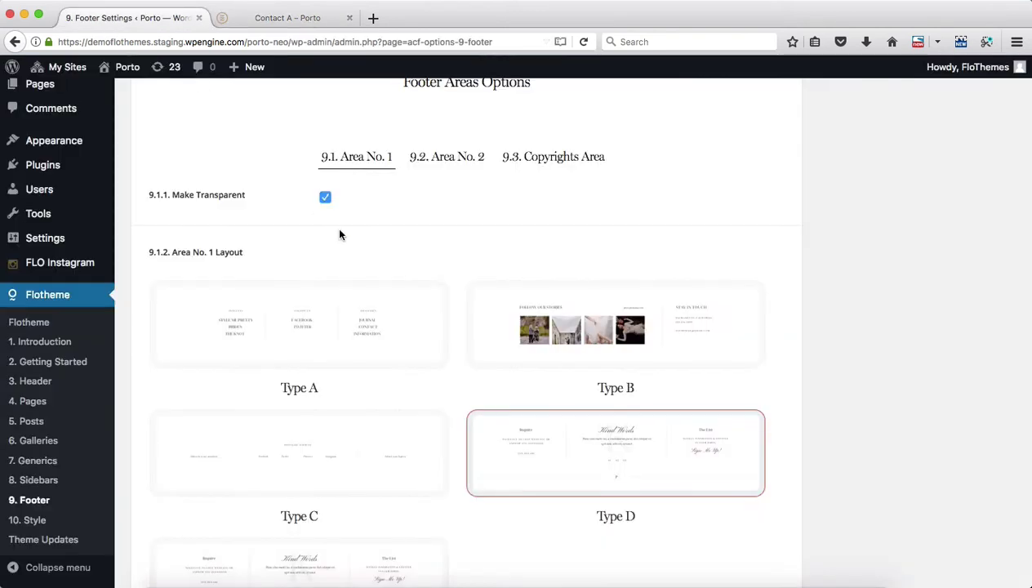
click(325, 197)
Review the Area No. 1 layout types and the diagram of Type D's link, testimonials and delimiter parts.
scroll(490, 237, down, 3)
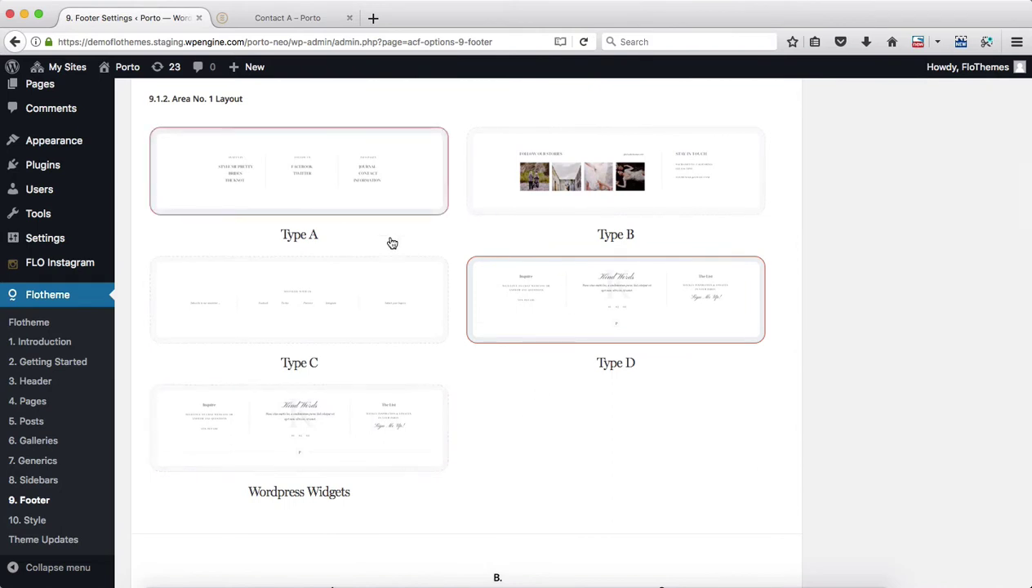
scroll(391, 243, down, 5)
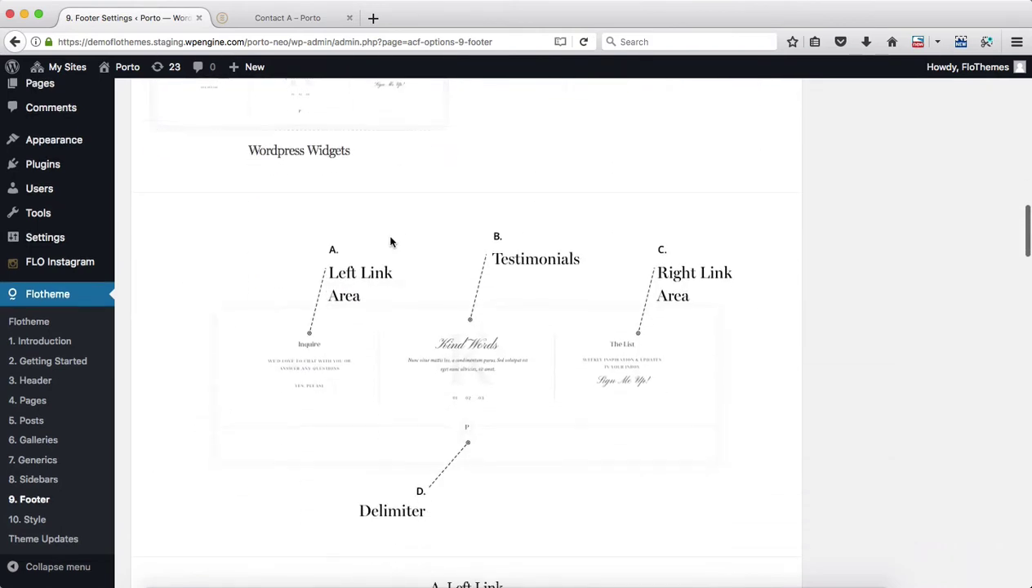
scroll(391, 243, down, 2)
scroll(391, 243, down, 1)
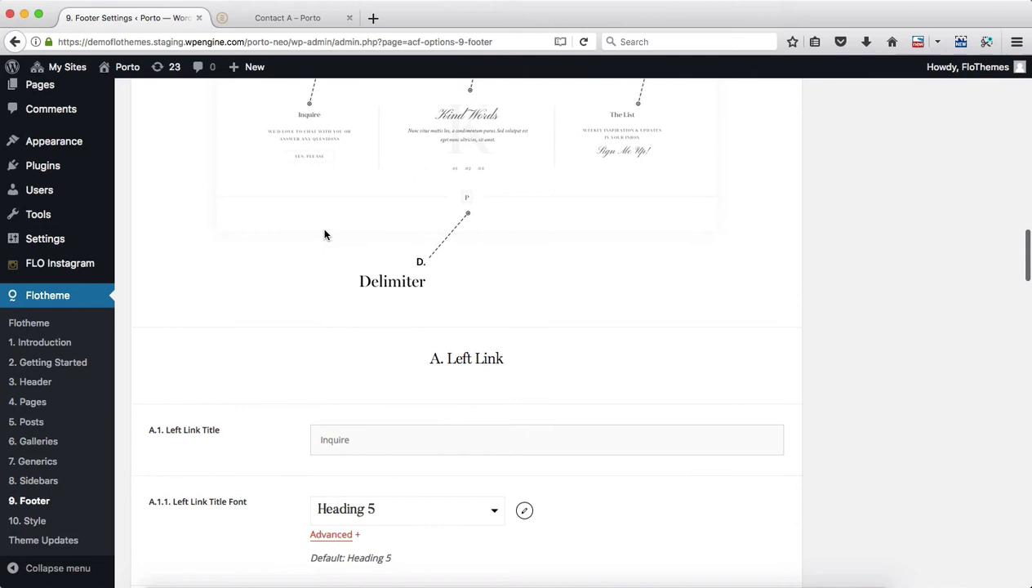
Choose the Type B layout for Area No. 1 and review its Instagram Feed options.
scroll(485, 424, up, 8)
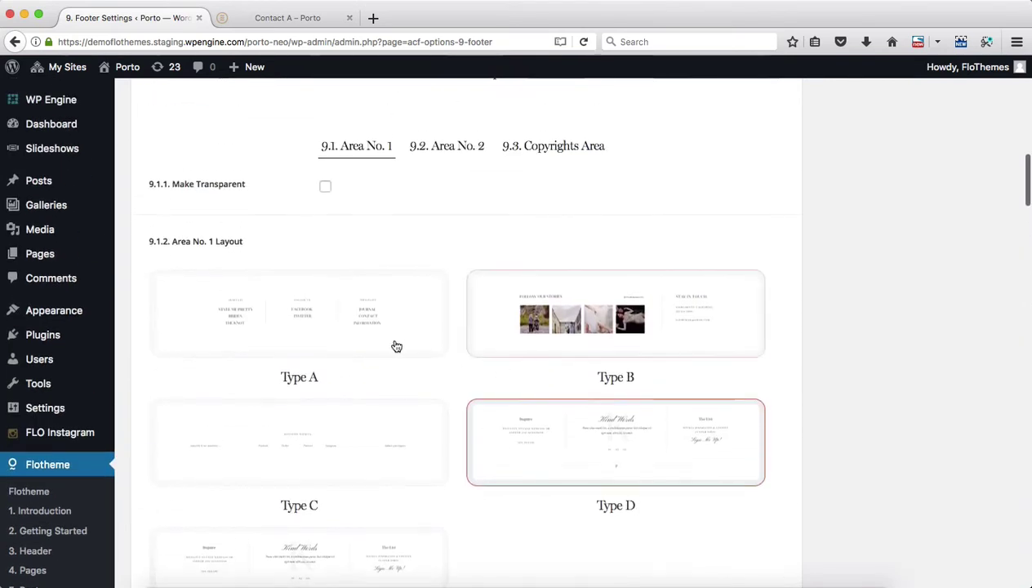
scroll(721, 417, down, 2)
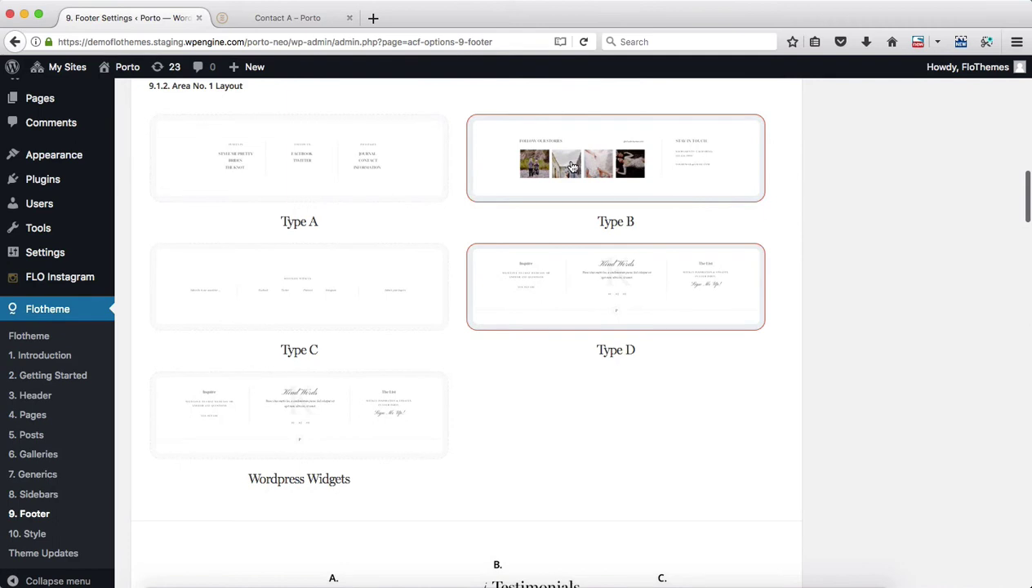
scroll(673, 203, down, 10)
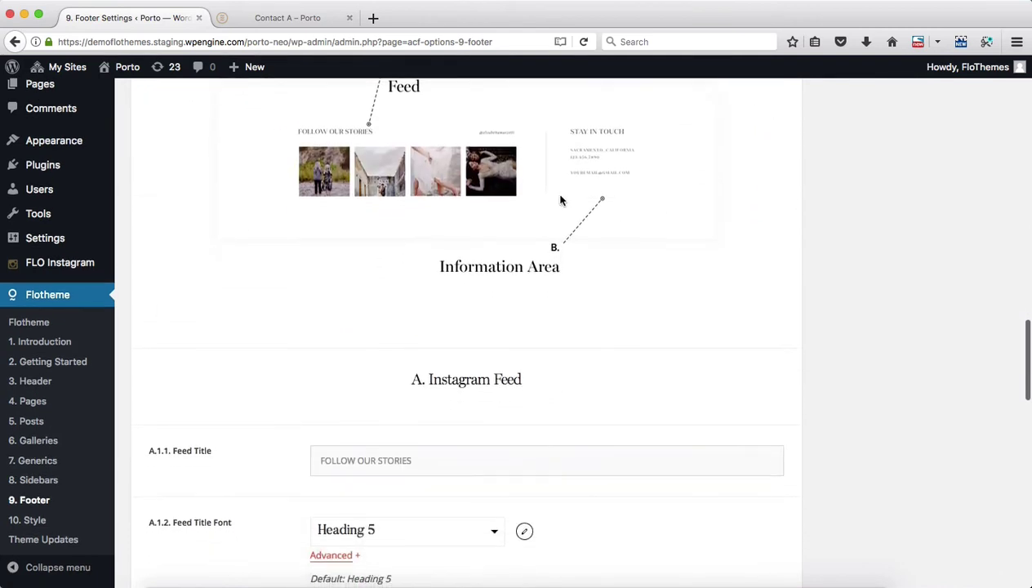
scroll(497, 374, down, 5)
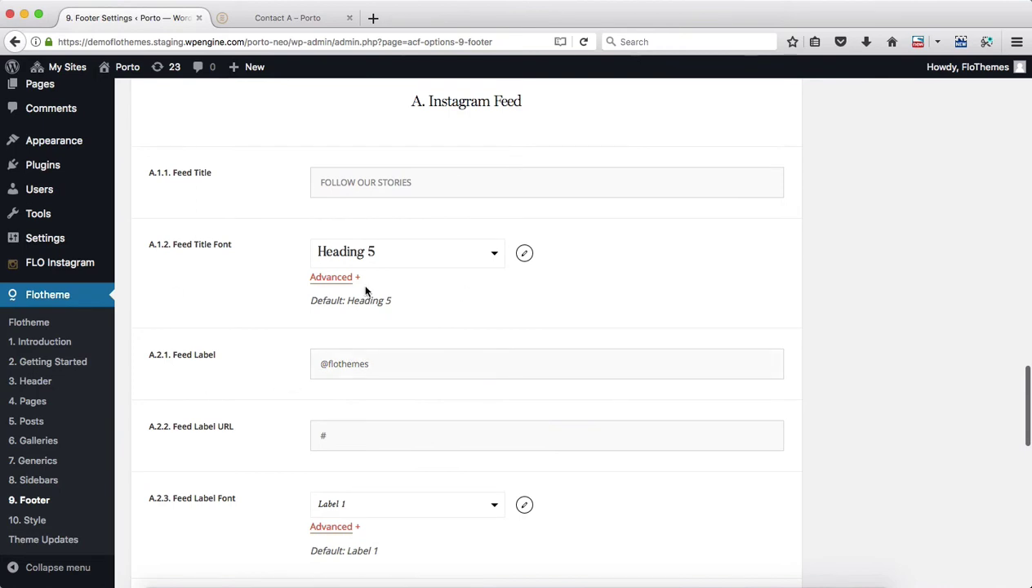
scroll(365, 290, down, 5)
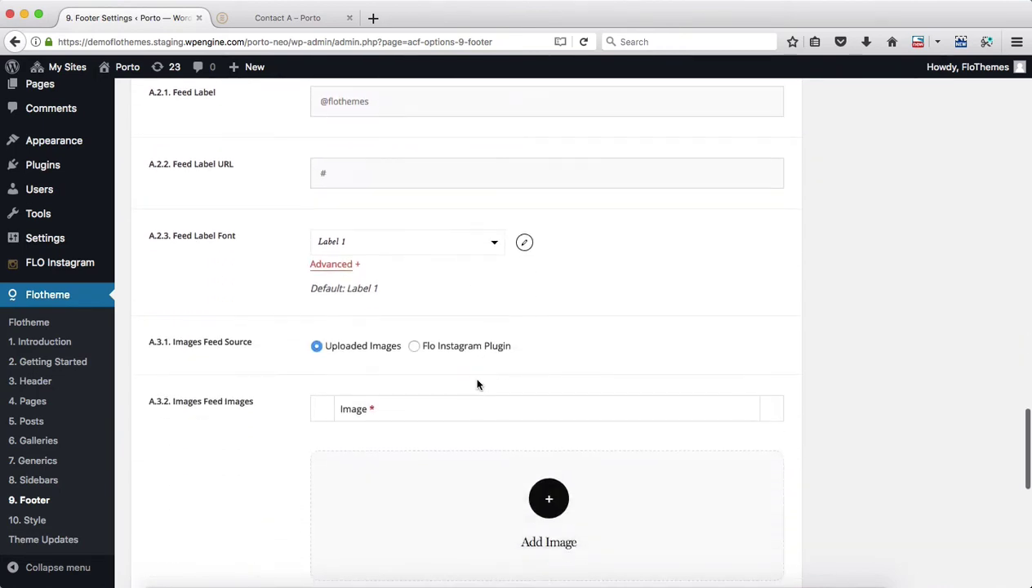
scroll(478, 384, down, 1)
scroll(290, 361, down, 3)
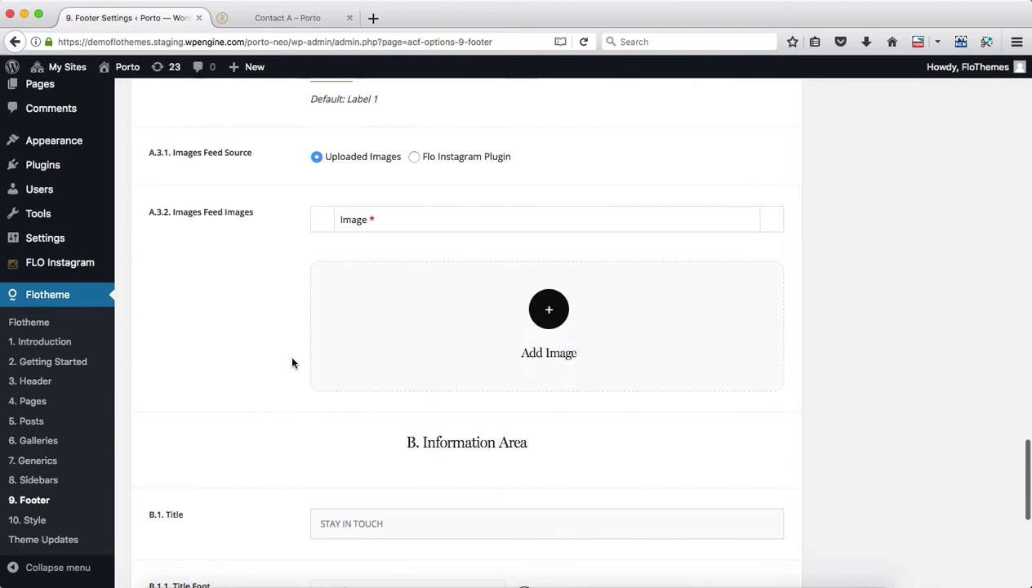
Switch the Area No. 1 layout back to Type D.
scroll(292, 363, up, 20)
scroll(292, 363, down, 4)
scroll(292, 363, up, 10)
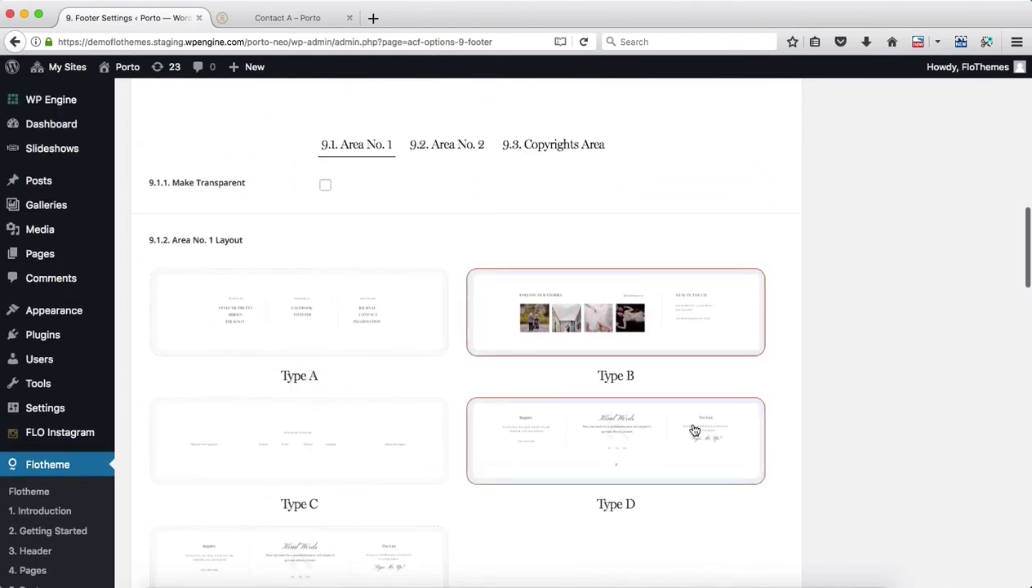
scroll(694, 430, down, 2)
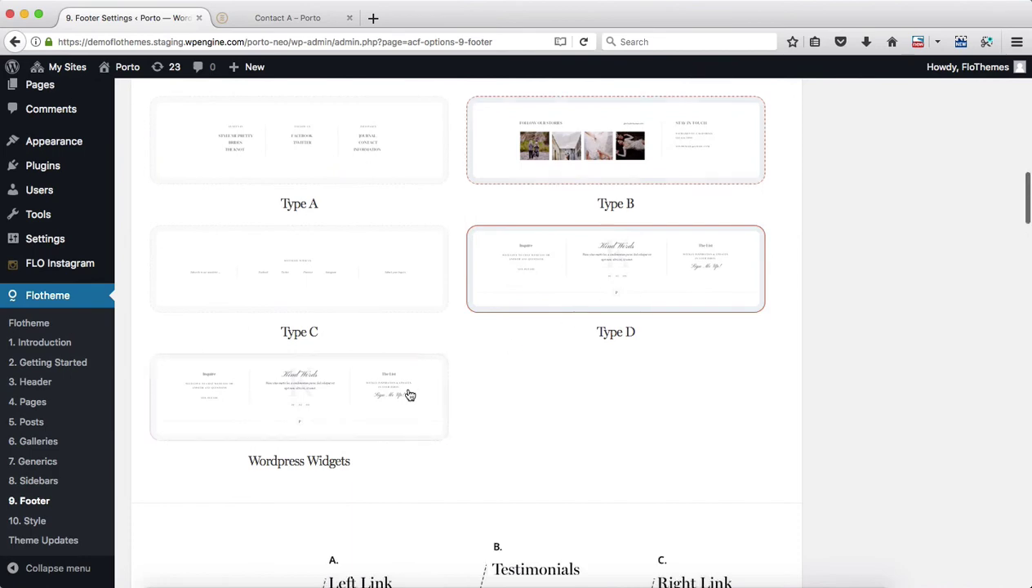
Examine Type D's settings, from the testimonials and their fonts to the Right Link Area.
scroll(679, 426, down, 3)
scroll(679, 426, down, 15)
scroll(680, 427, down, 1)
scroll(680, 427, down, 3)
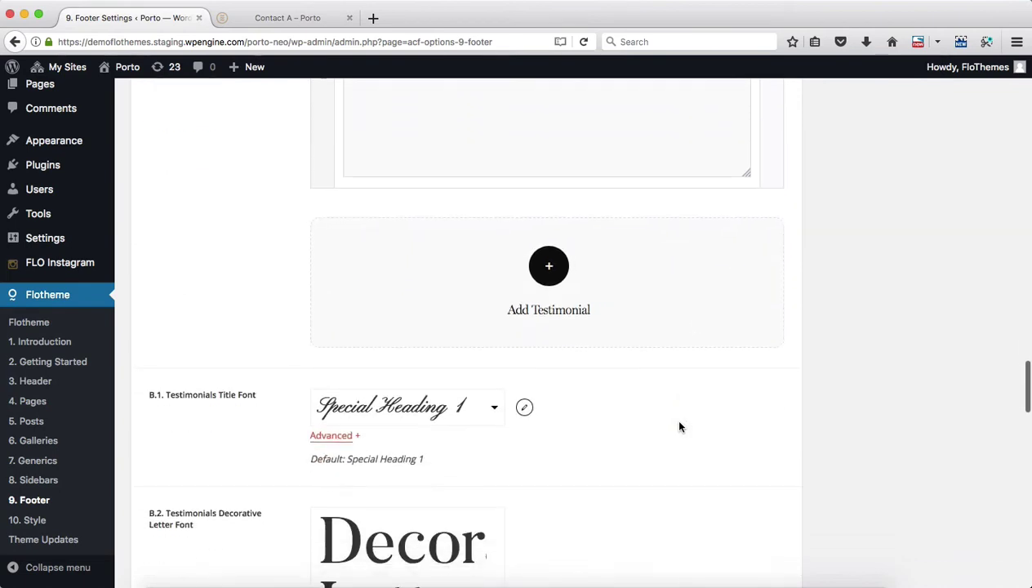
scroll(615, 272, down, 3)
scroll(460, 331, down, 3)
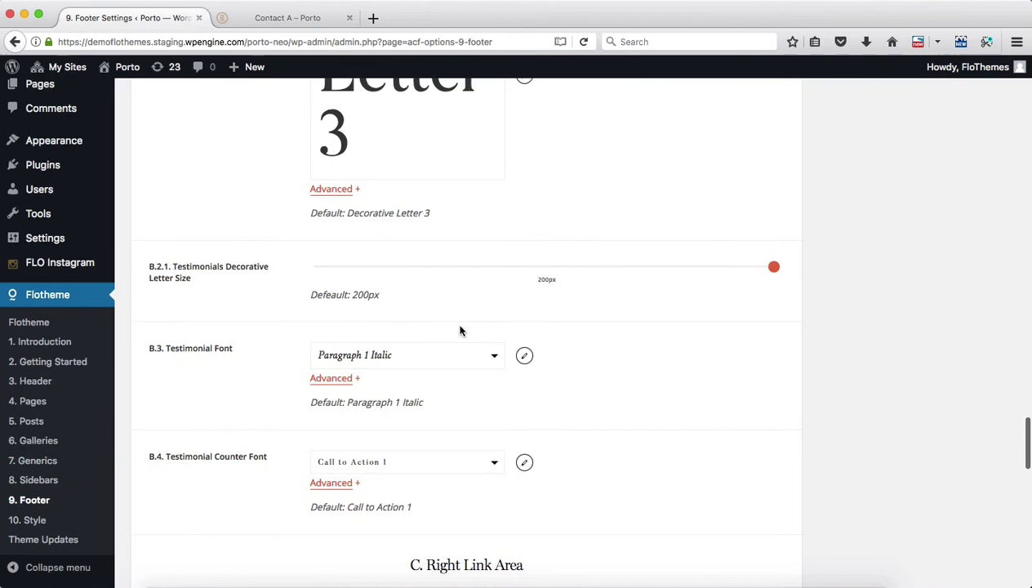
scroll(461, 330, up, 5)
scroll(460, 330, down, 9)
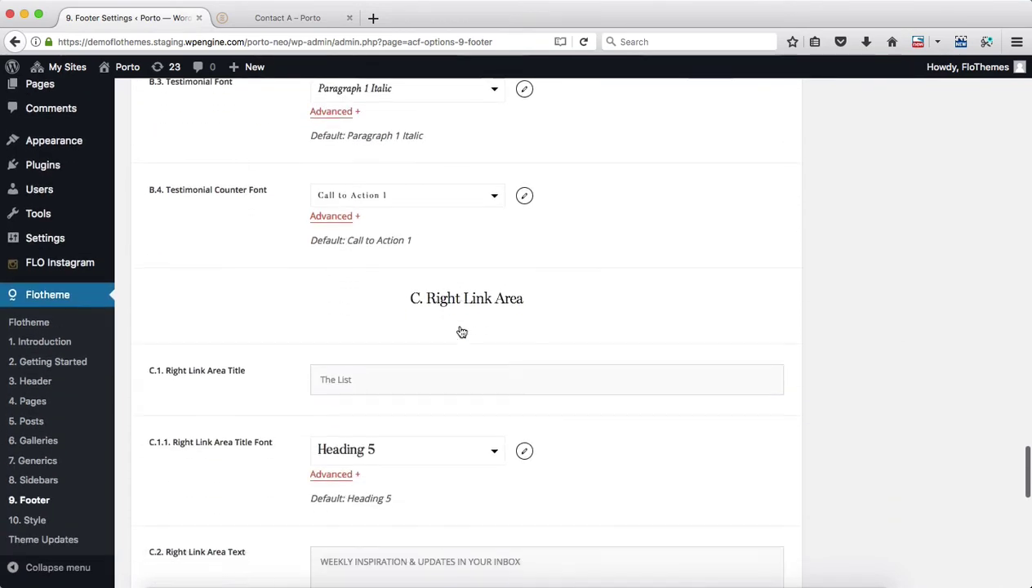
Examine Type D's Right Link Area and Delimiter settings and compare them with the footer on the Contact A page.
scroll(462, 331, down, 3)
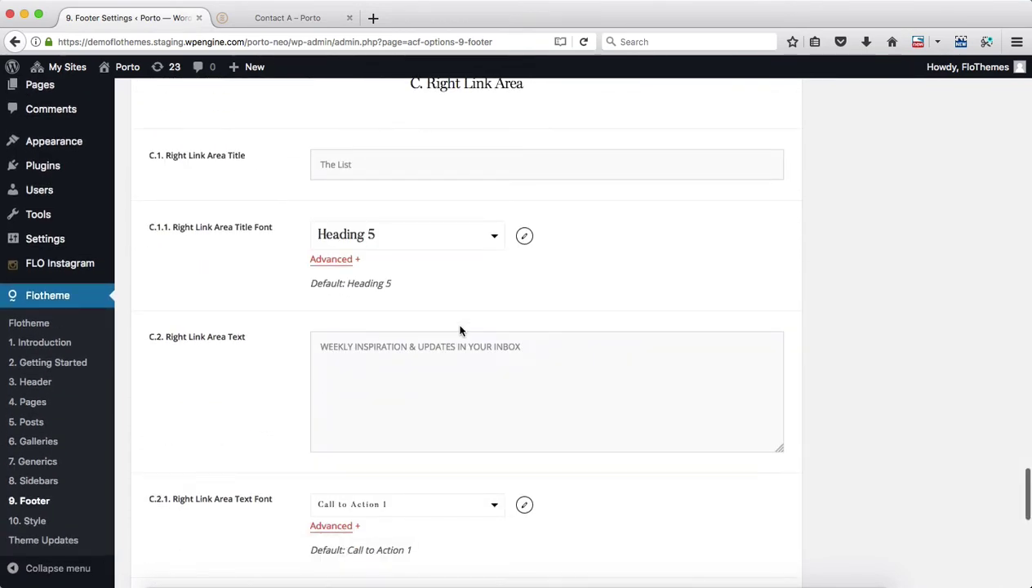
scroll(460, 330, down, 1)
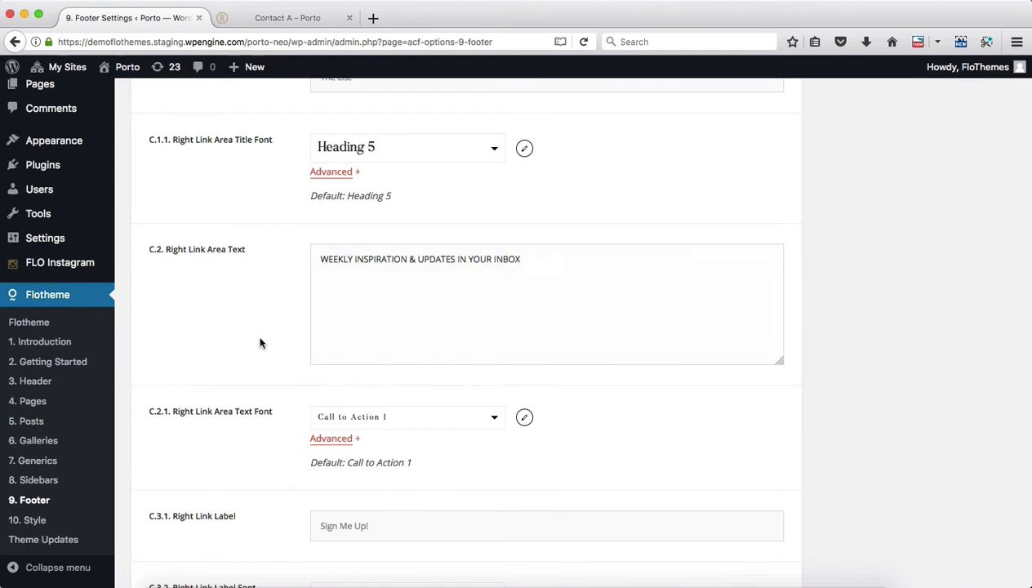
scroll(256, 426, down, 3)
scroll(256, 426, down, 4)
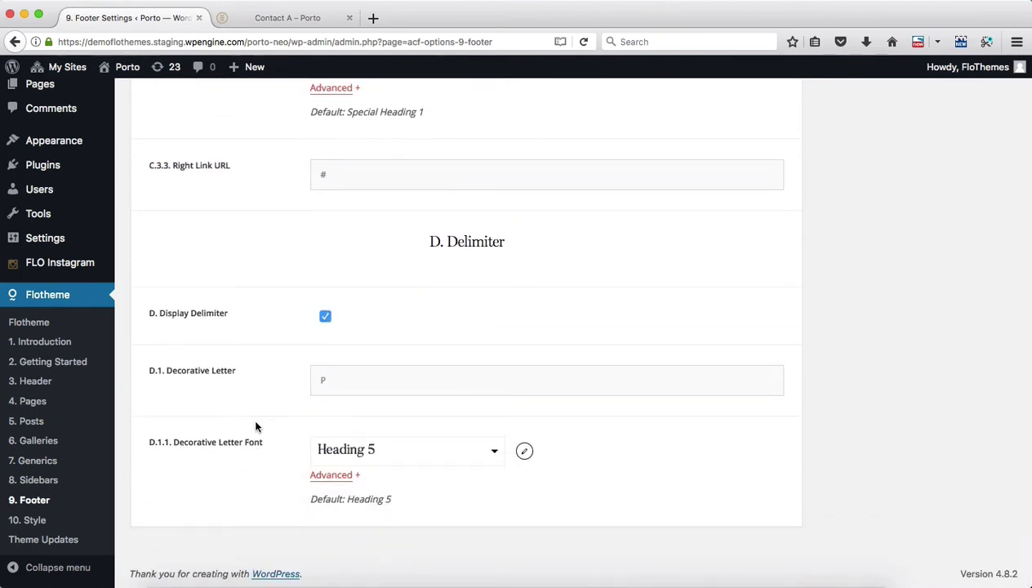
scroll(256, 426, up, 3)
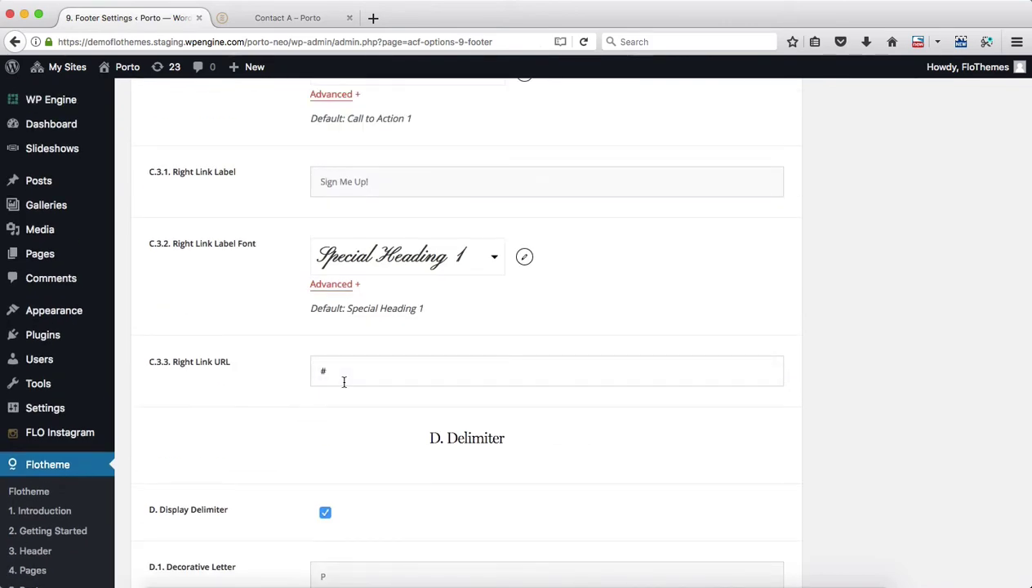
scroll(344, 382, up, 5)
scroll(343, 380, down, 8)
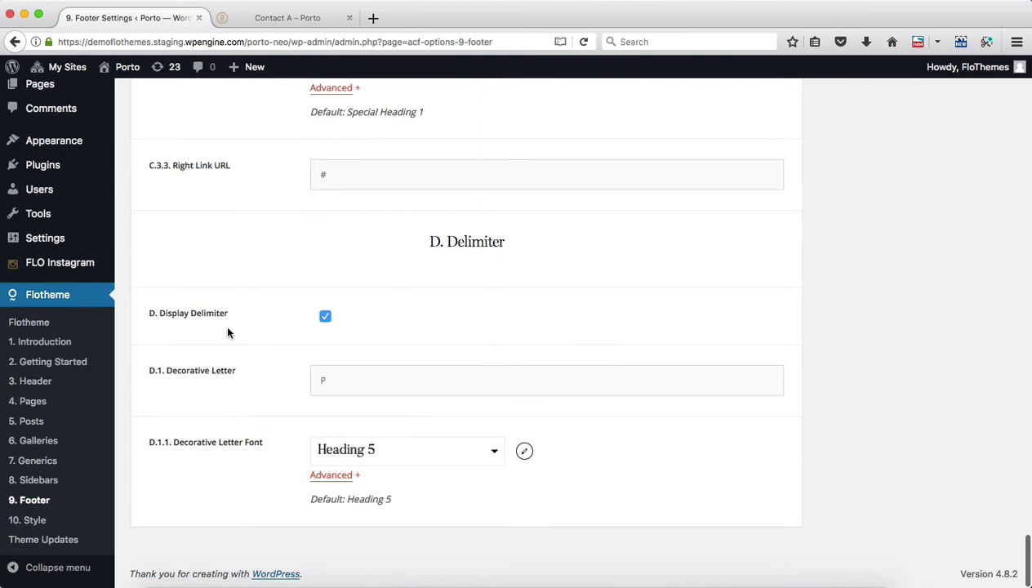
click(286, 17)
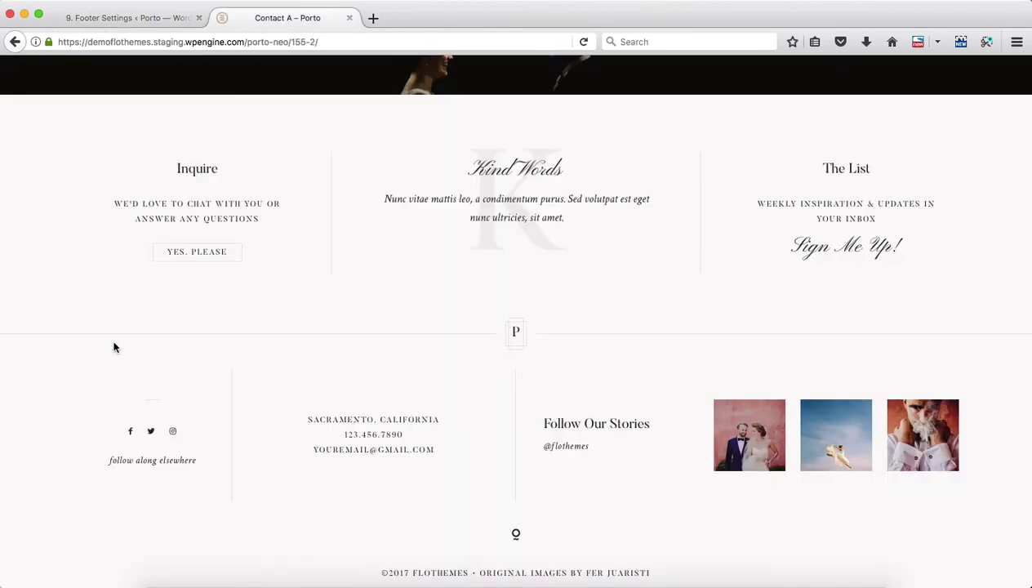
click(106, 17)
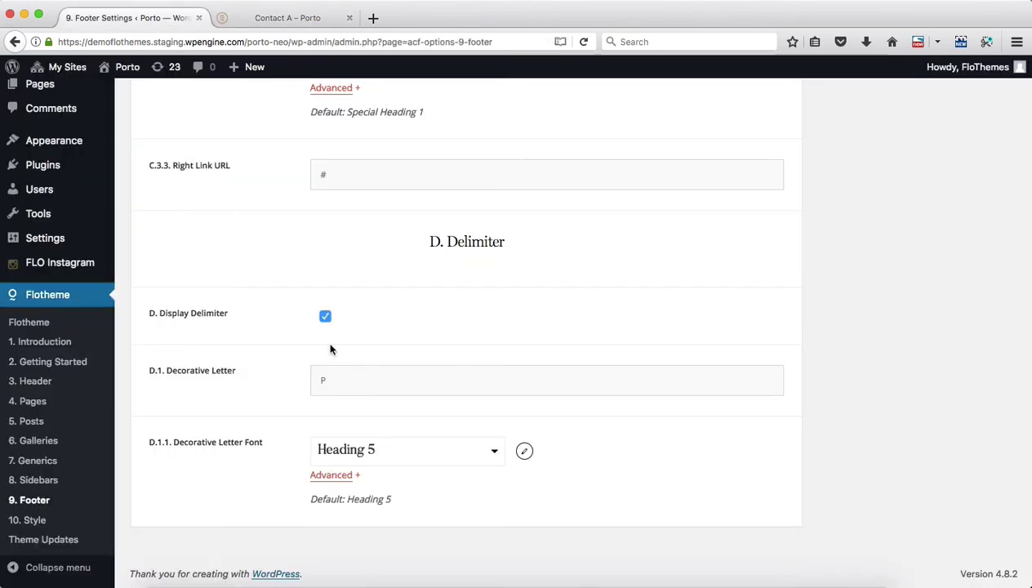
Choose the Type C layout for Area No. 1 and review its Newsletter Field and Link List settings.
scroll(456, 368, up, 10)
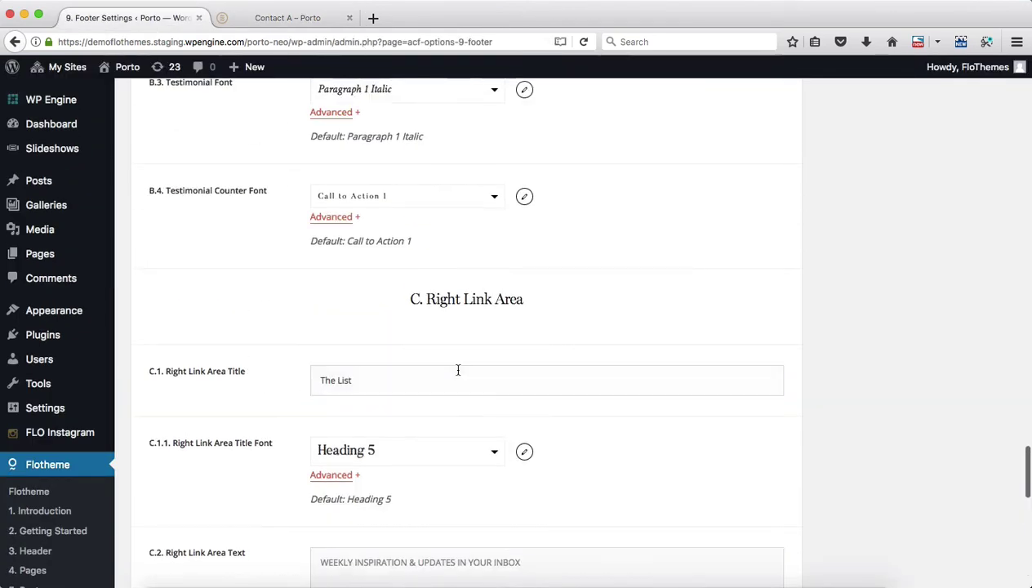
scroll(459, 370, up, 10)
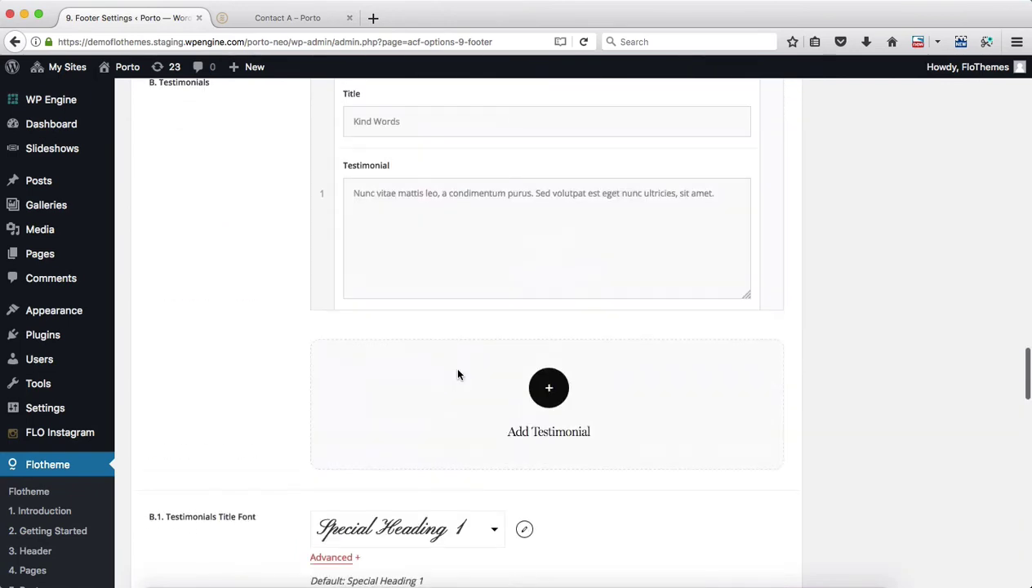
scroll(458, 374, up, 15)
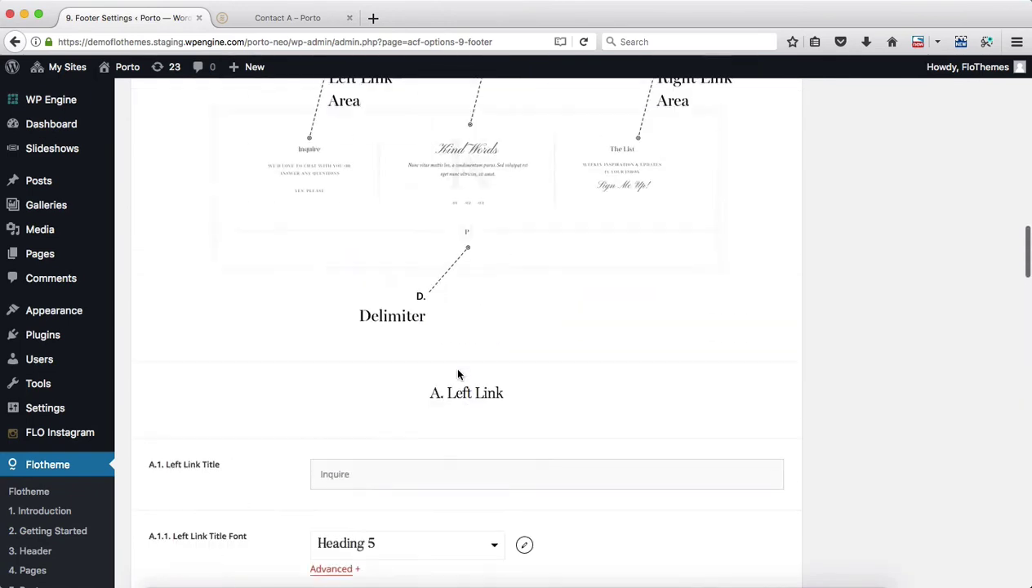
scroll(458, 374, up, 10)
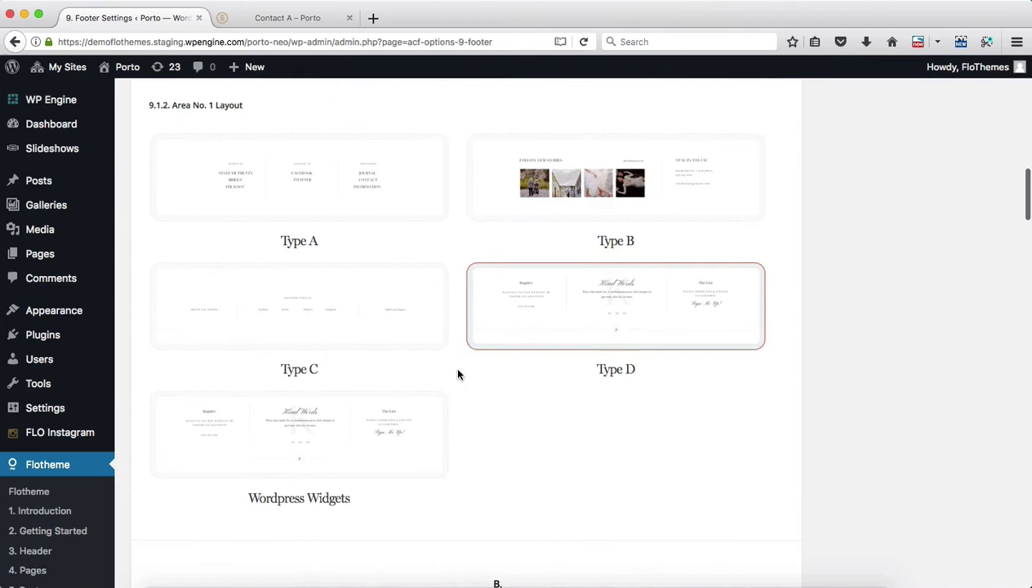
scroll(458, 375, up, 1)
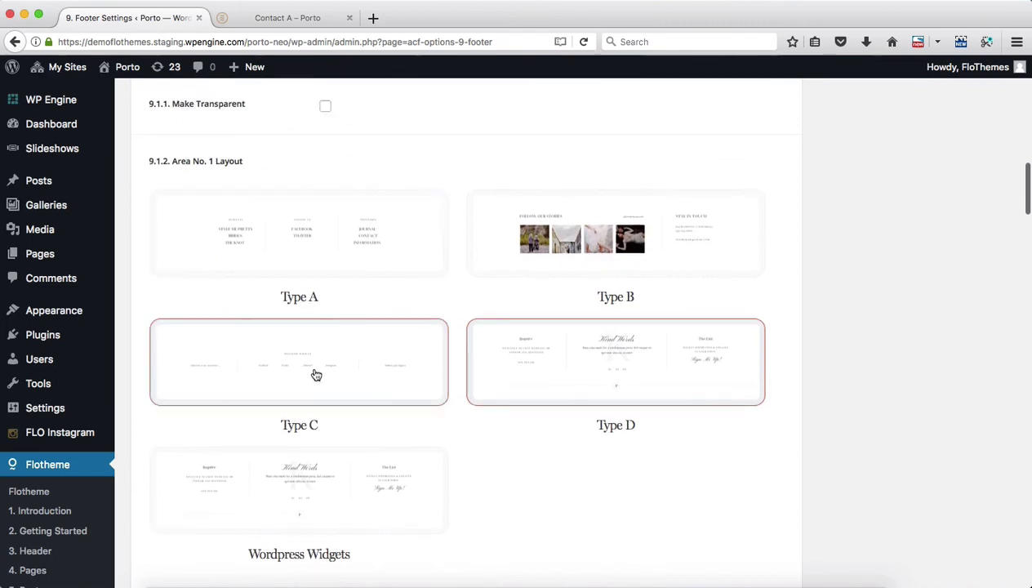
scroll(525, 336, down, 10)
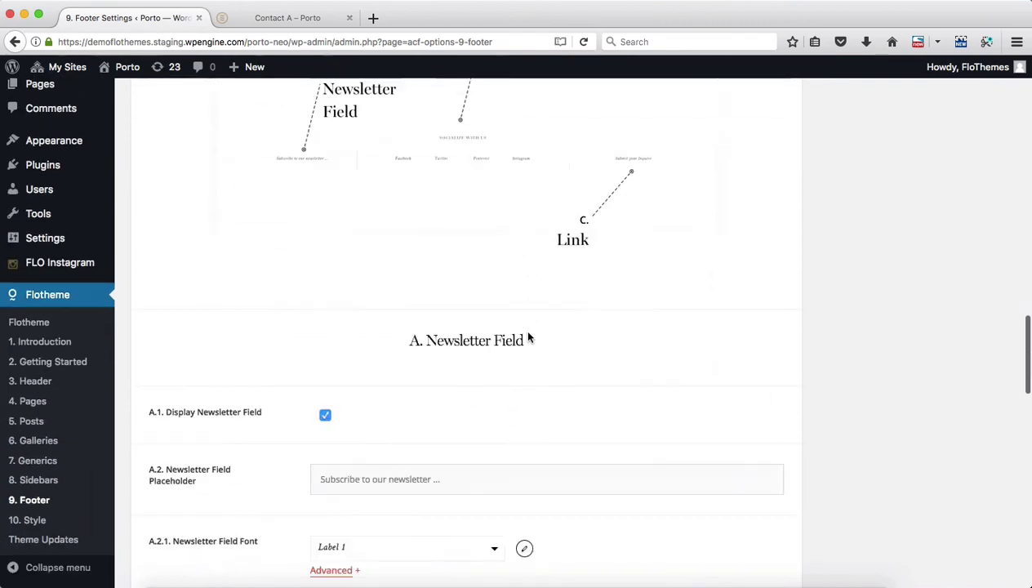
scroll(527, 336, down, 7)
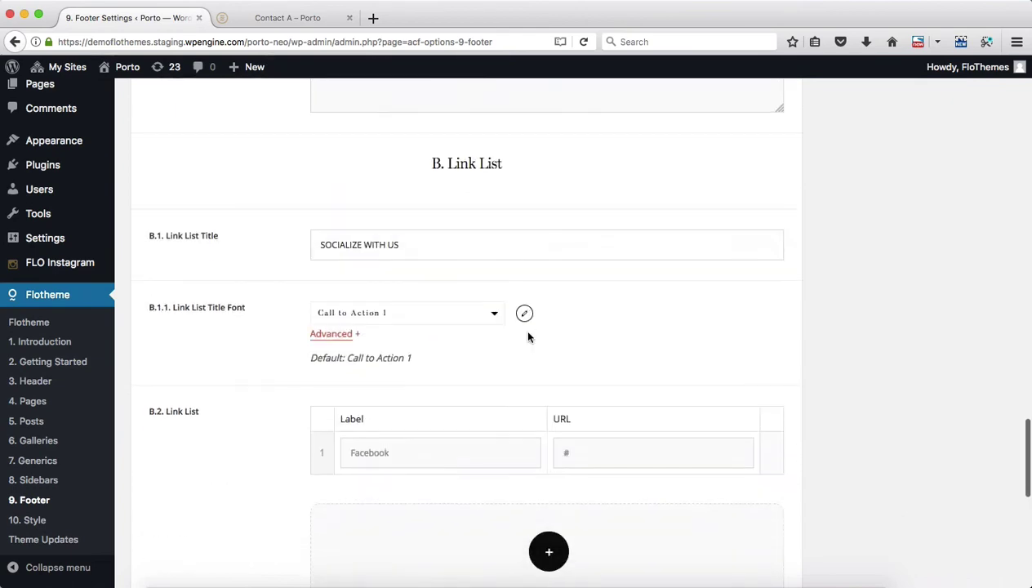
scroll(528, 336, down, 4)
Open the Area No. 2 options and examine the Type B layout's social links, information area and Instagram feed settings.
scroll(528, 336, up, 15)
scroll(528, 336, up, 8)
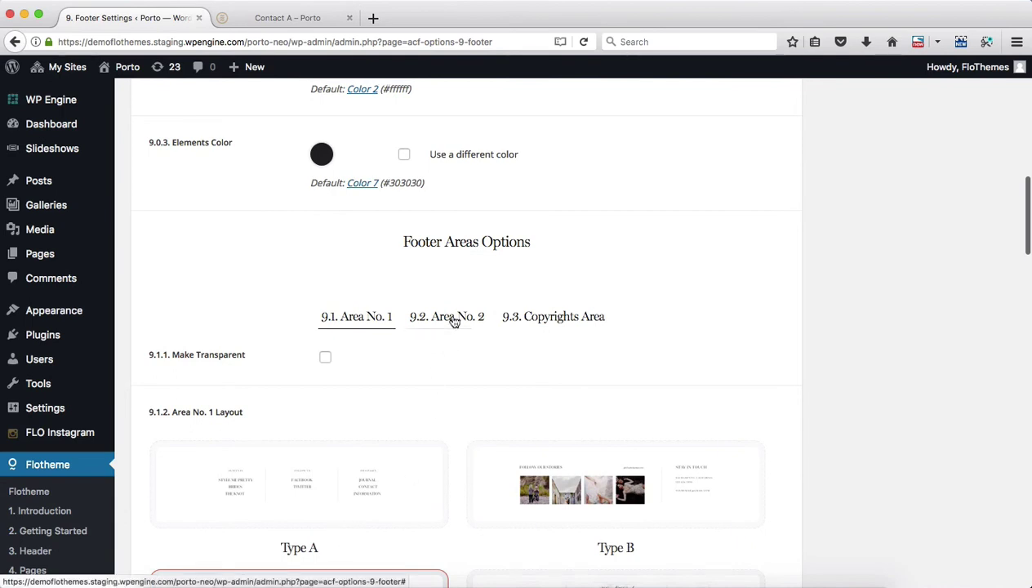
click(453, 320)
scroll(714, 289, down, 3)
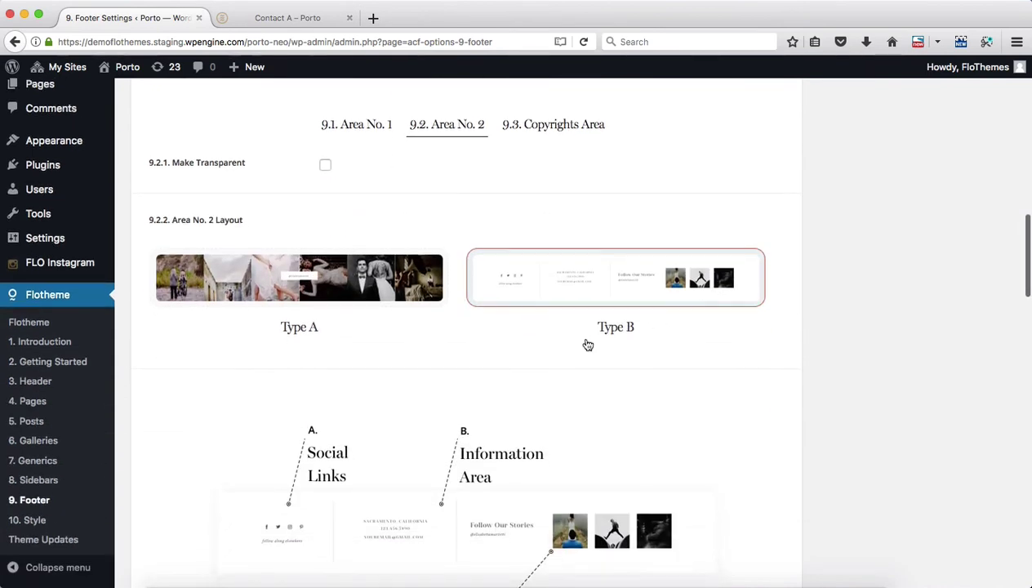
scroll(618, 263, down, 2)
scroll(650, 191, down, 9)
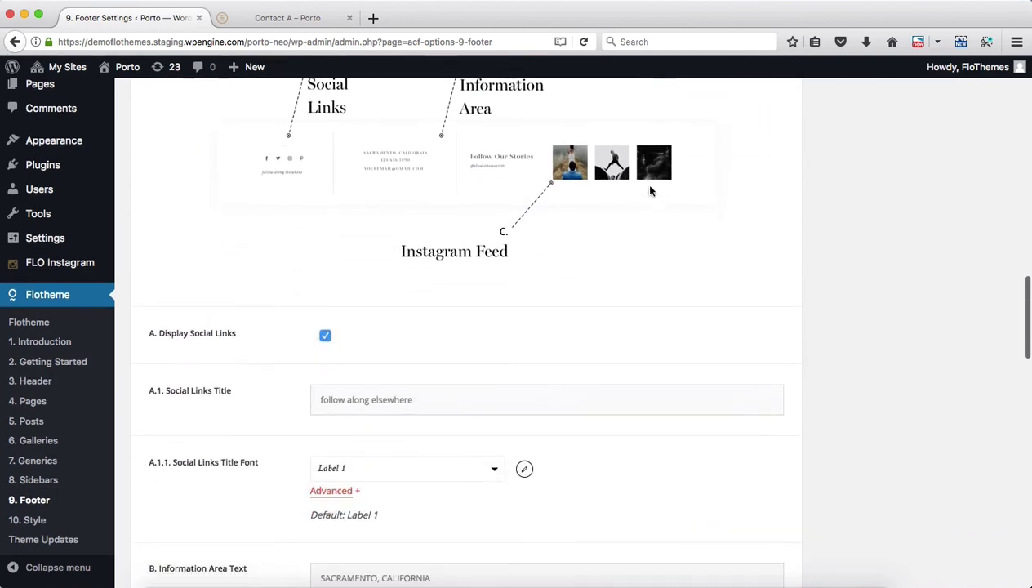
scroll(650, 191, down, 5)
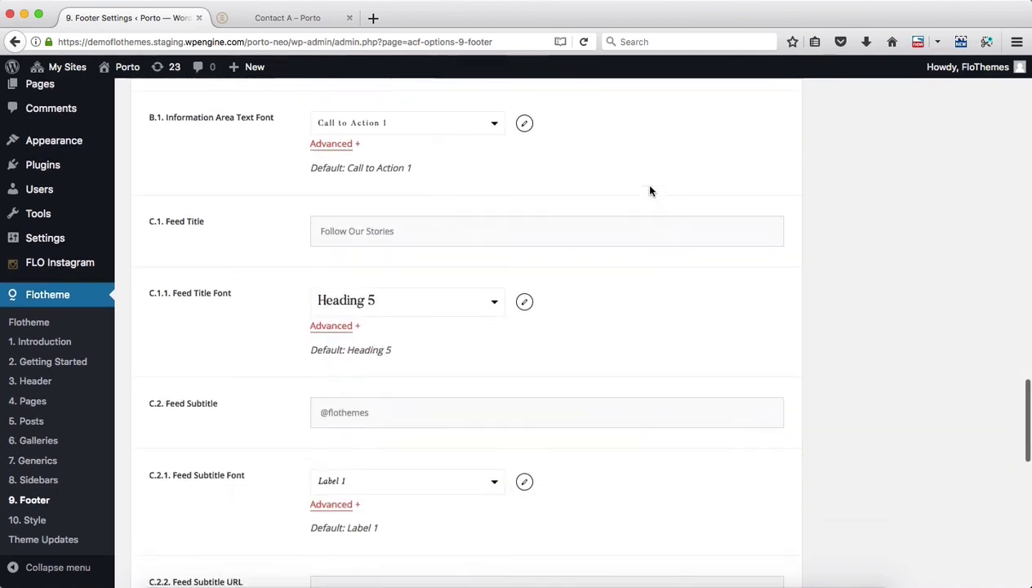
scroll(325, 256, down, 4)
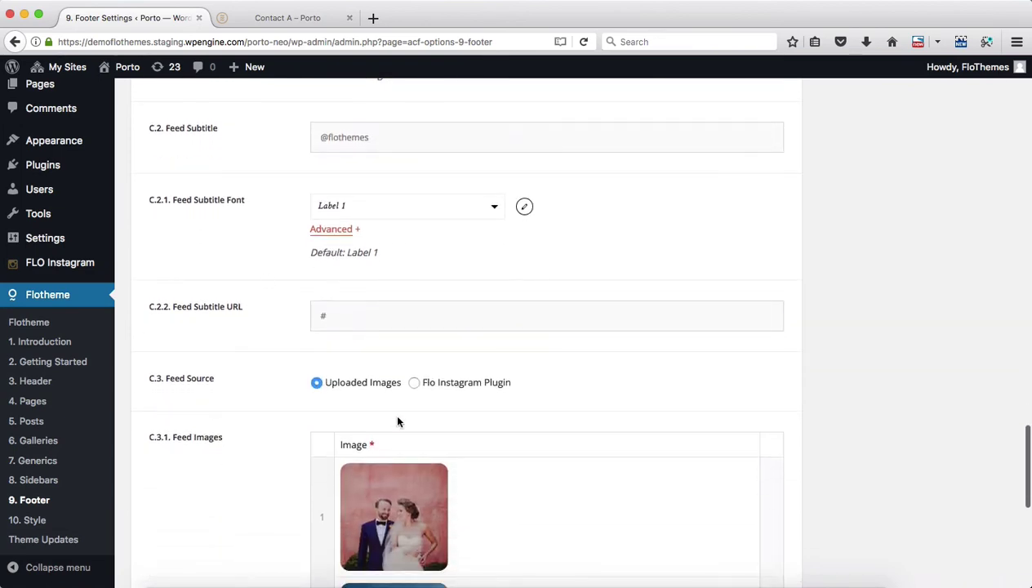
scroll(398, 421, down, 4)
Open the Copyrights Area options and examine its layout types and the copyright notice text and font settings.
scroll(398, 422, up, 15)
scroll(398, 422, up, 10)
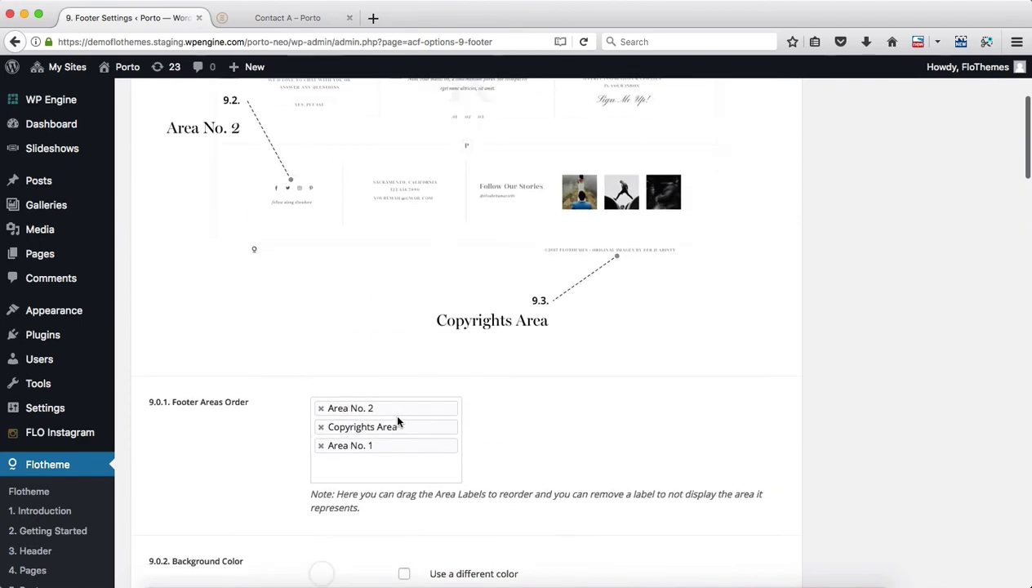
scroll(398, 422, down, 5)
scroll(398, 422, down, 1)
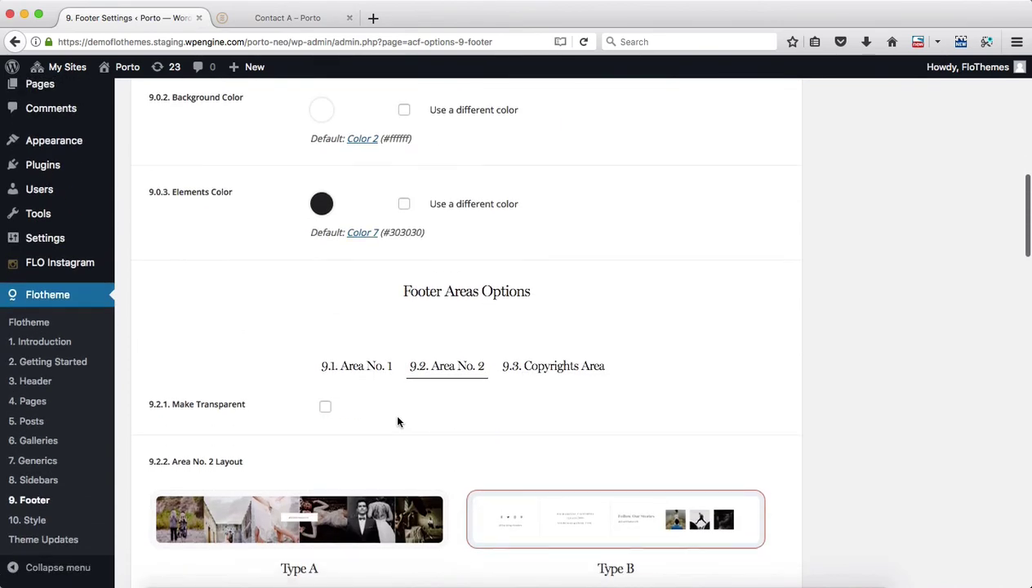
click(544, 369)
scroll(629, 337, down, 4)
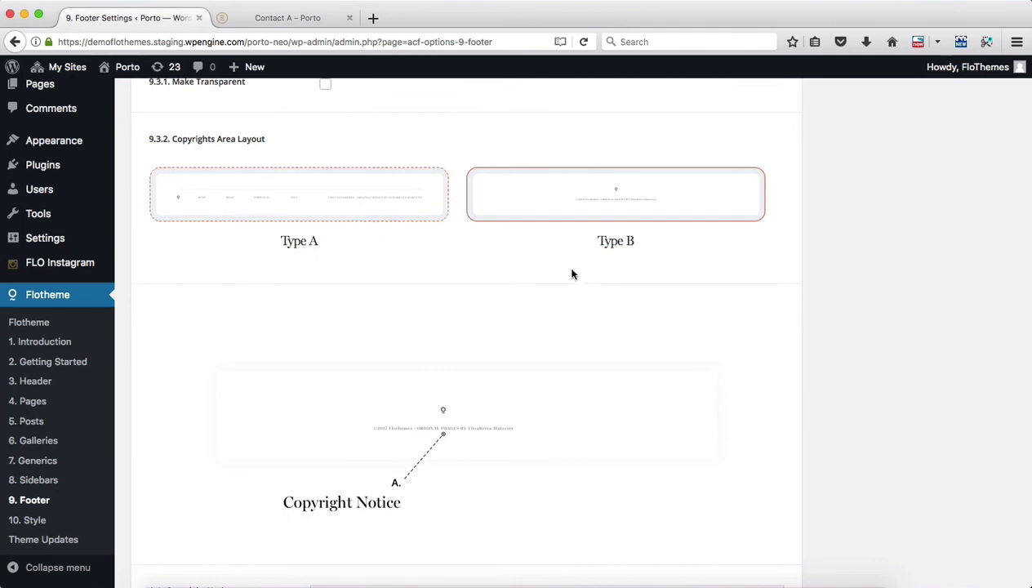
scroll(602, 268, down, 3)
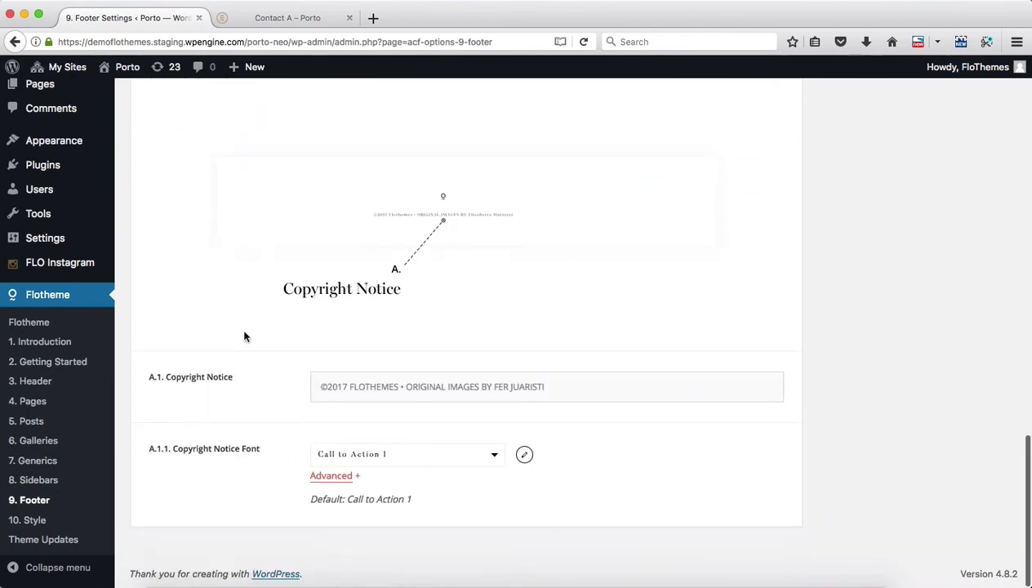
scroll(514, 364, up, 1)
scroll(514, 365, down, 2)
Save the footer settings and check the footer on the reloaded Contact A page.
scroll(502, 297, up, 5)
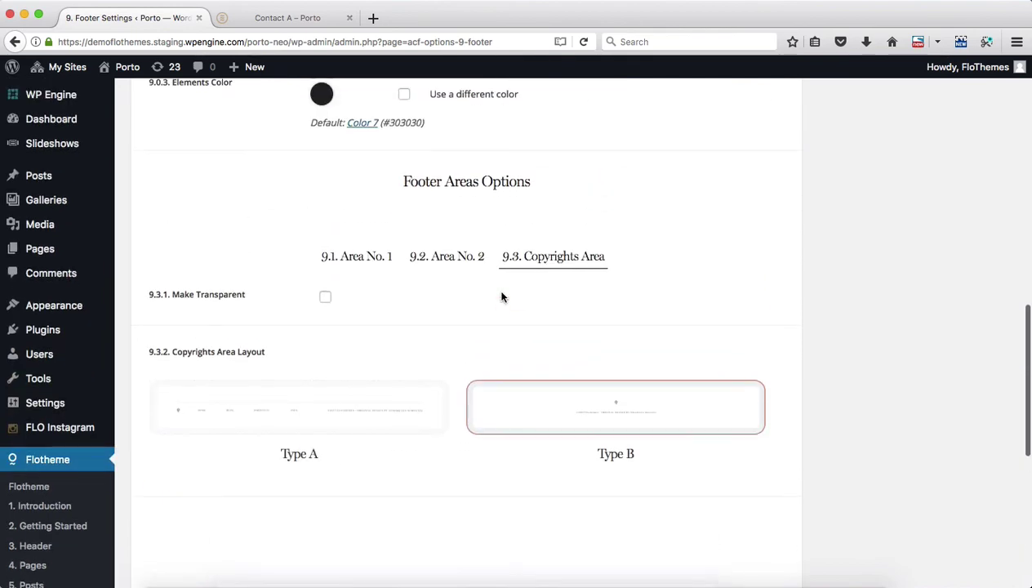
scroll(572, 384, up, 10)
click(986, 175)
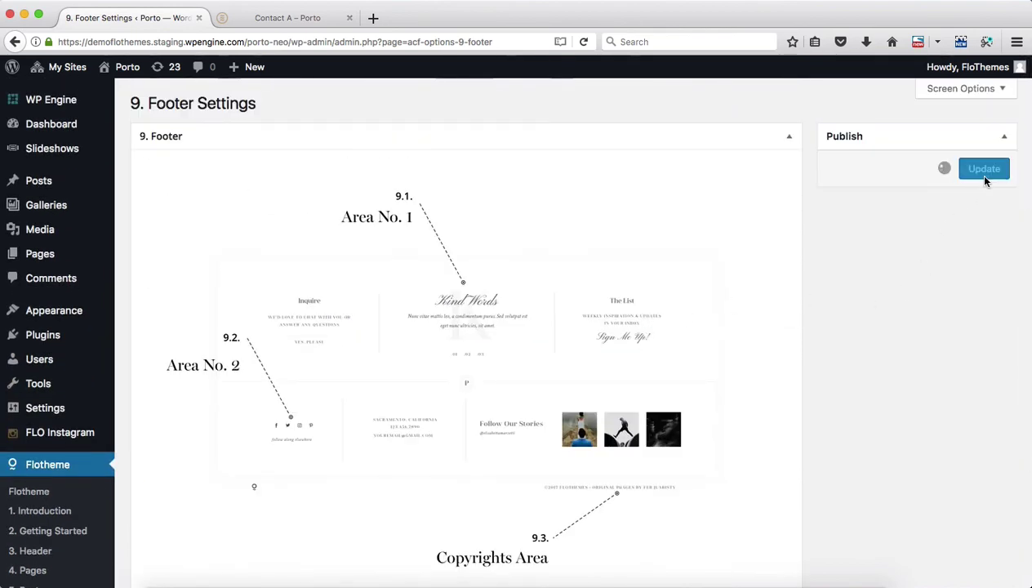
click(282, 19)
key(super+r)
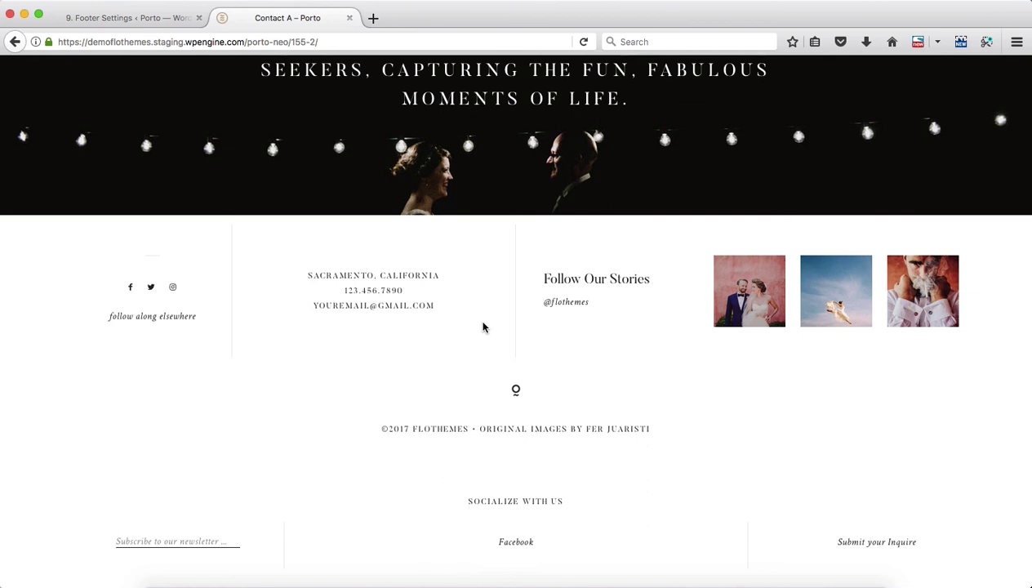
scroll(482, 328, up, 2)
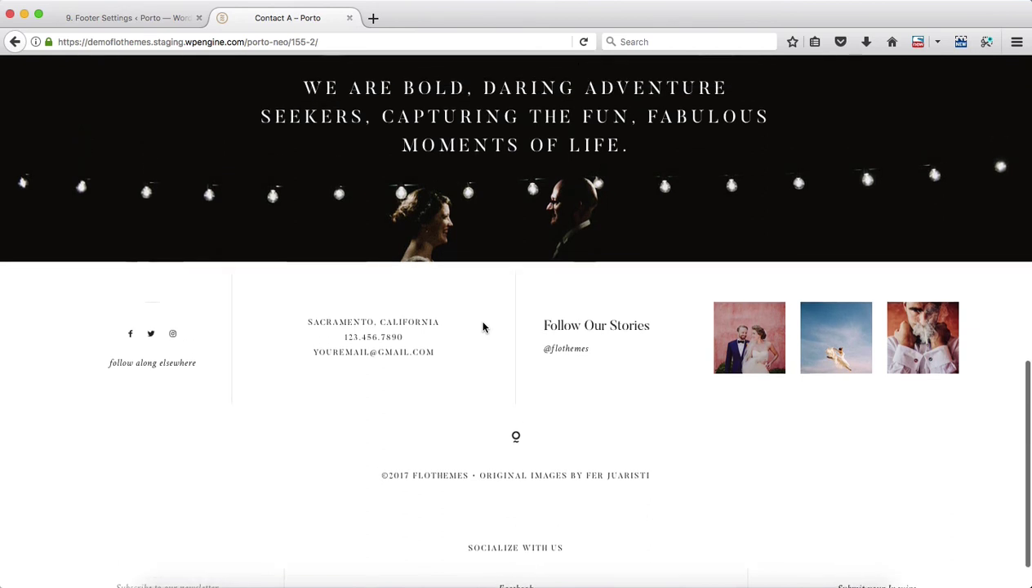
scroll(483, 328, down, 2)
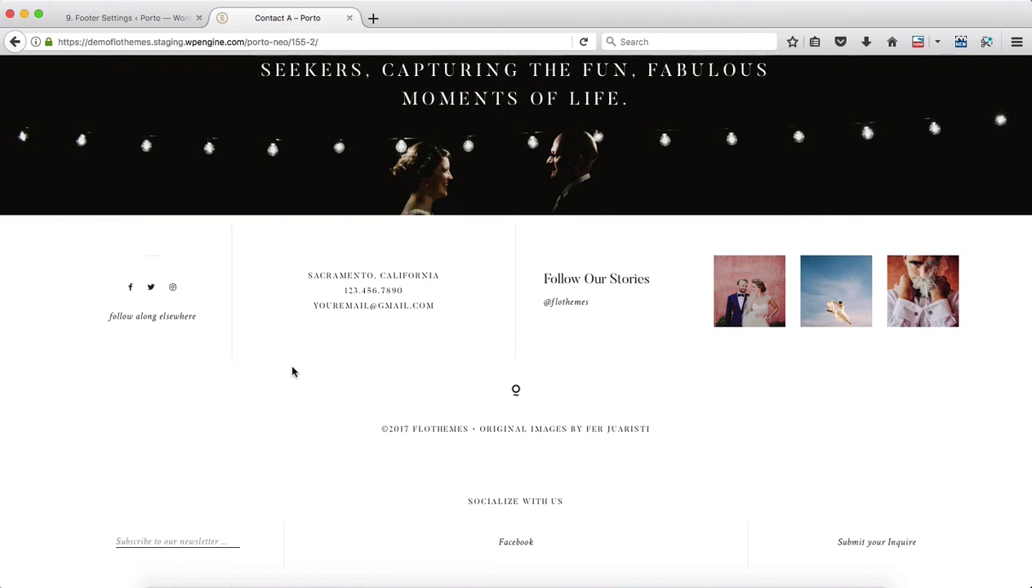
scroll(292, 371, down, 1)
Return to the footer settings and review the Footer Areas Order and the background and elements color options.
click(132, 20)
scroll(274, 294, down, 10)
scroll(275, 296, down, 5)
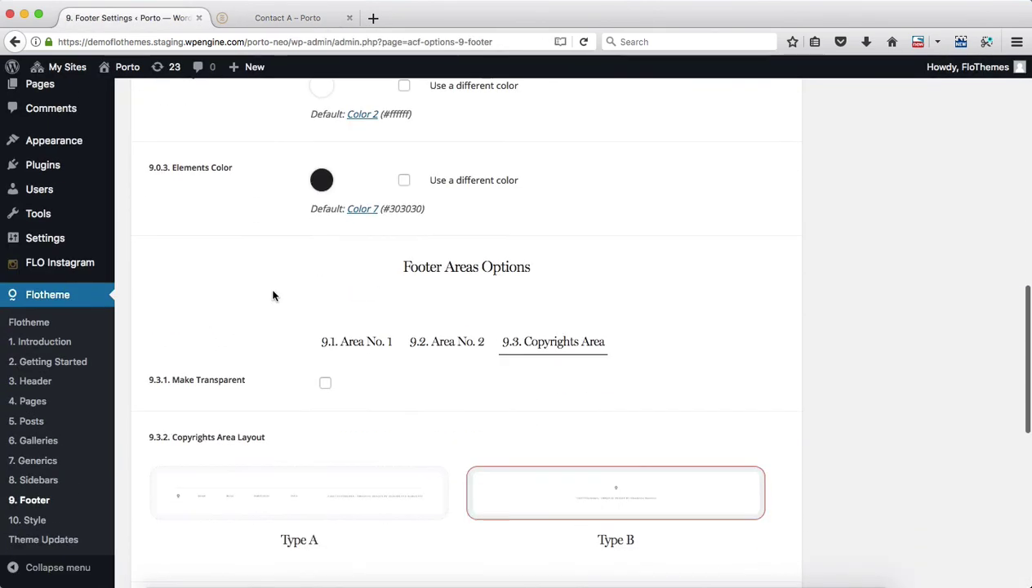
scroll(273, 295, up, 4)
scroll(273, 296, up, 1)
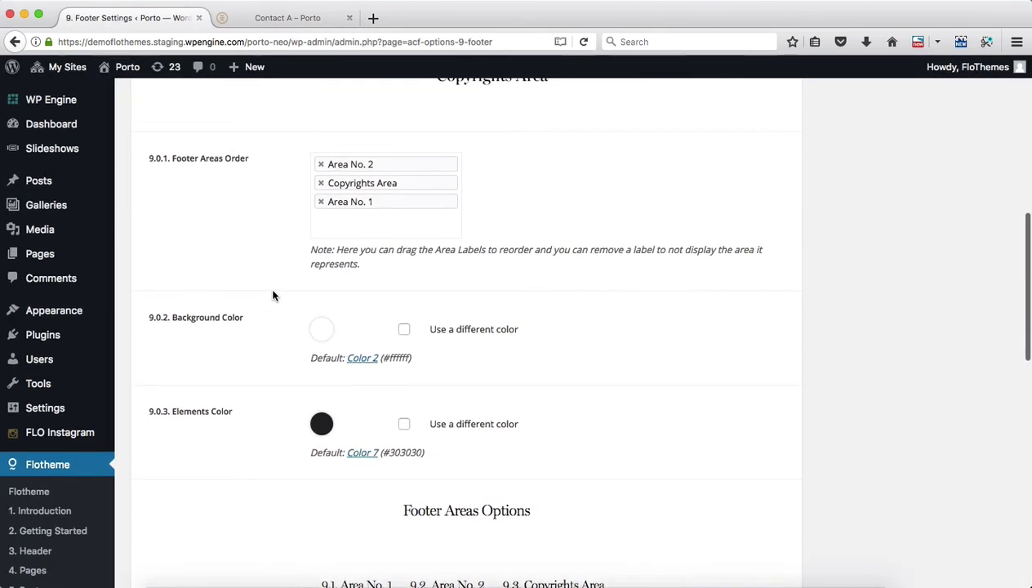